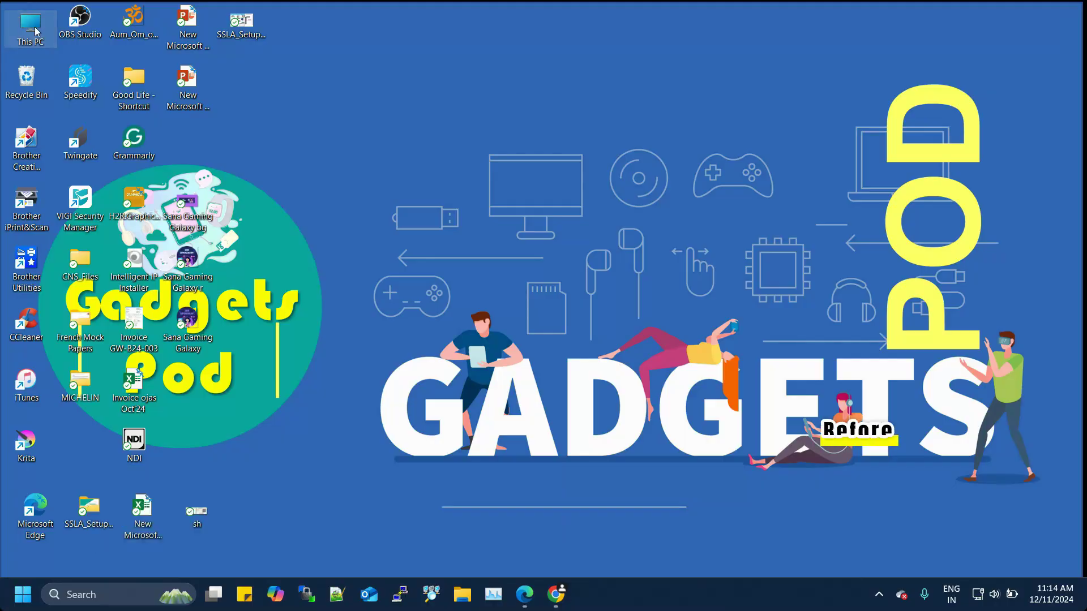
Open This PC, read the free space on OS (C:), then close File Explorer
double_click(35, 31)
mouse_move(500, 153)
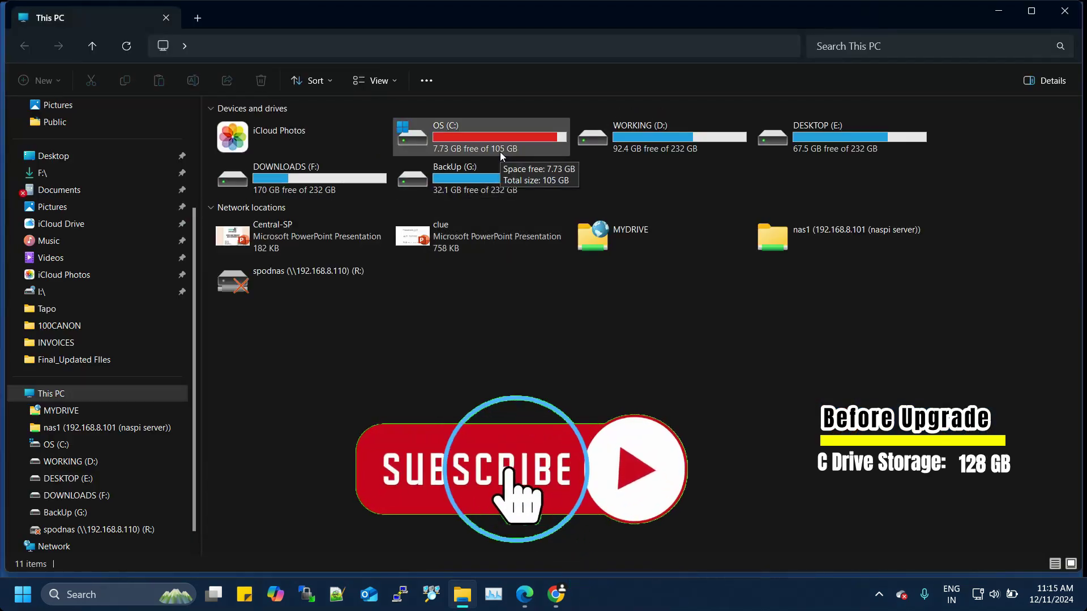
left_click(1065, 11)
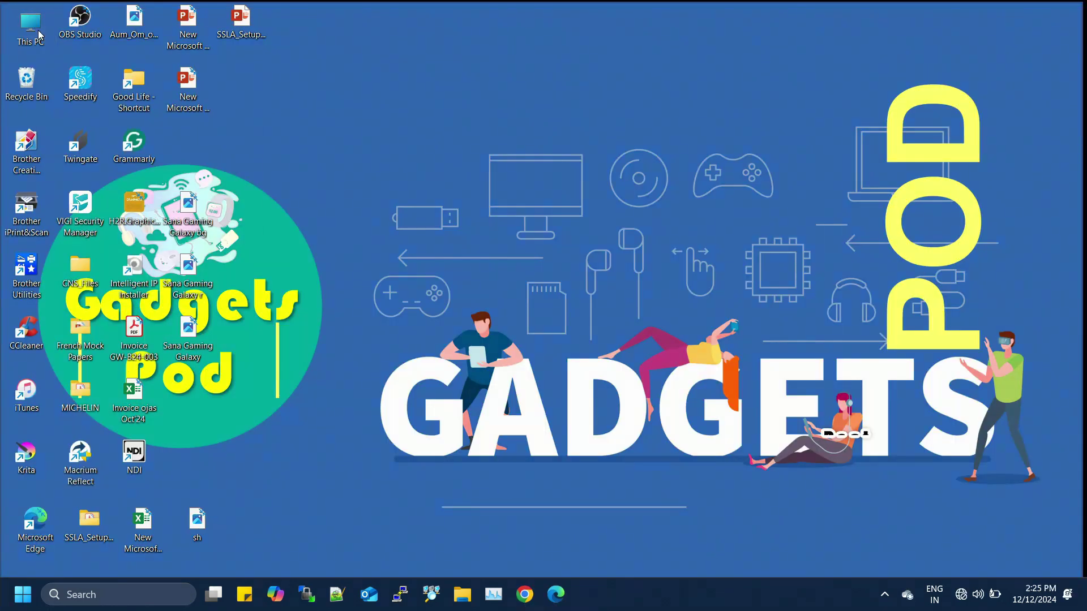
View This PC's Properties to confirm 16.0 GB installed RAM, then open This PC to see the drives
right_click(38, 30)
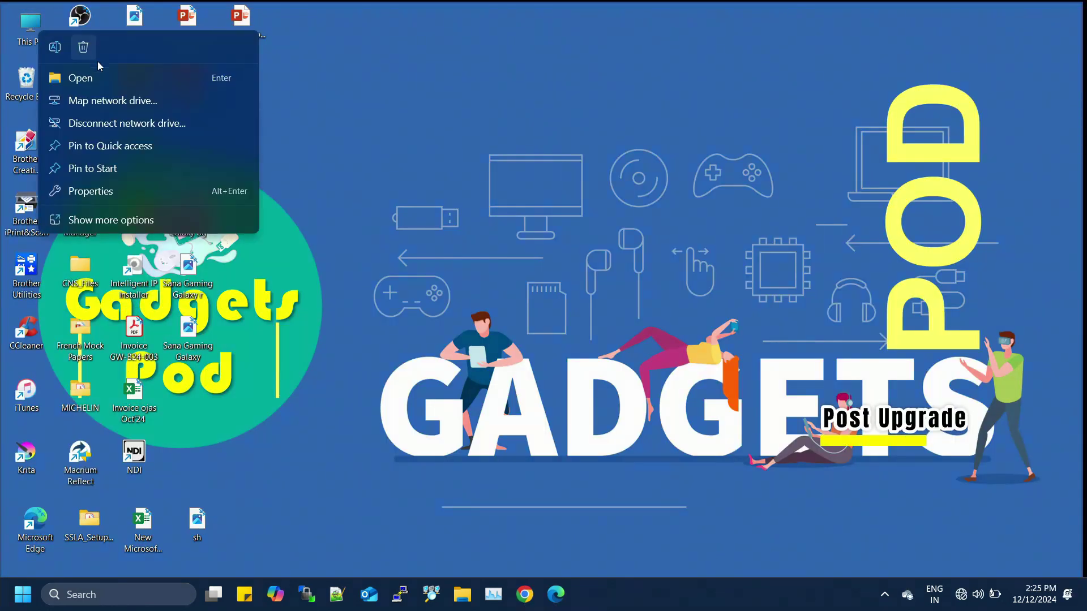
left_click(113, 192)
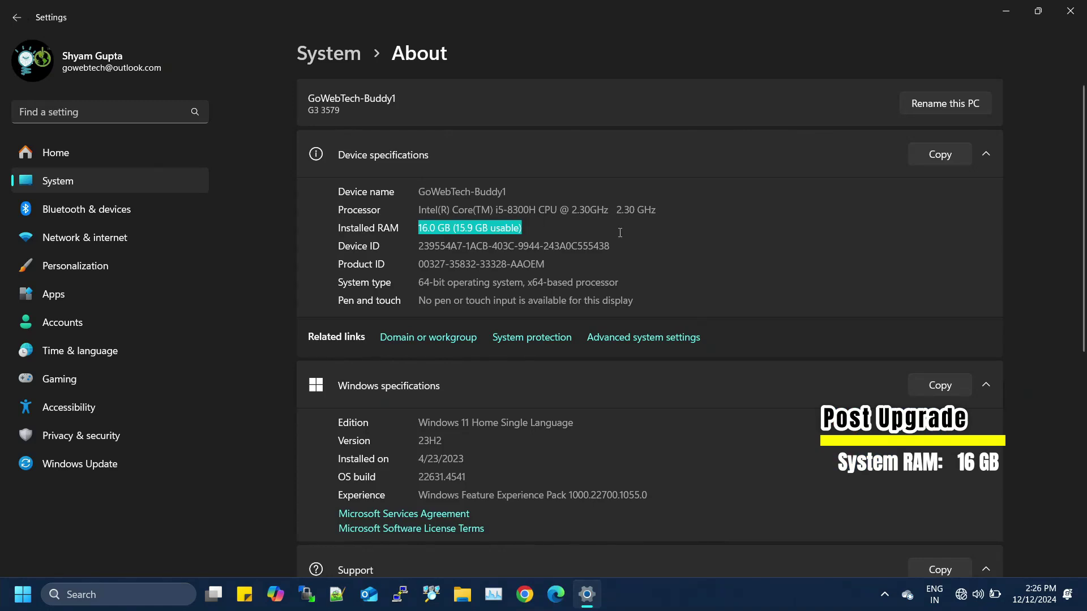
scroll(620, 233, "down", 2)
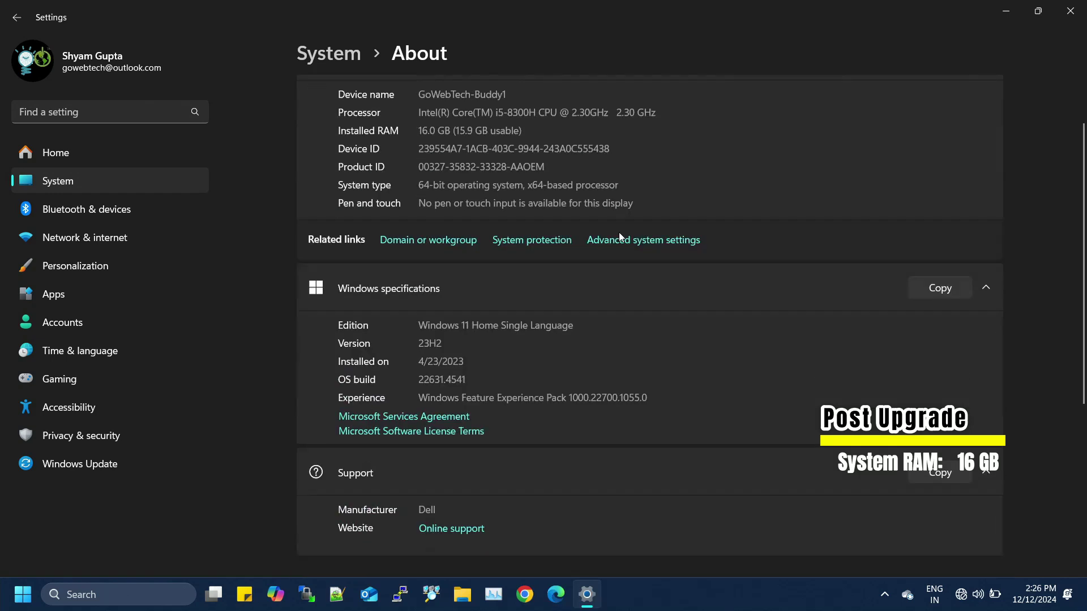
double_click(29, 25)
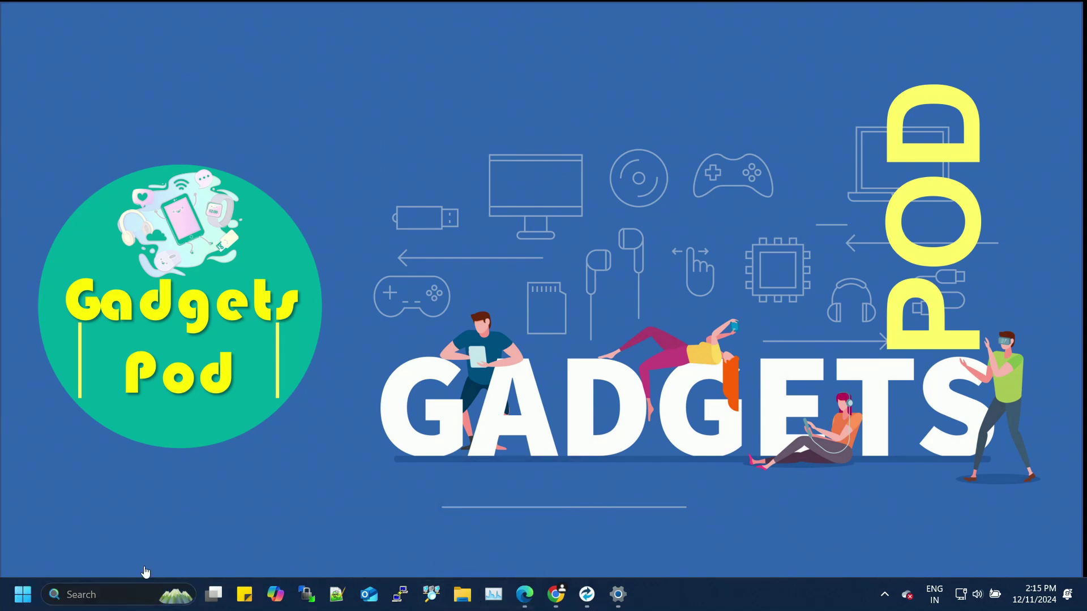
Launch Disk Management from a 'disk ma' search to get the Initialize Disk prompt for Disk 2
type("disk ma")
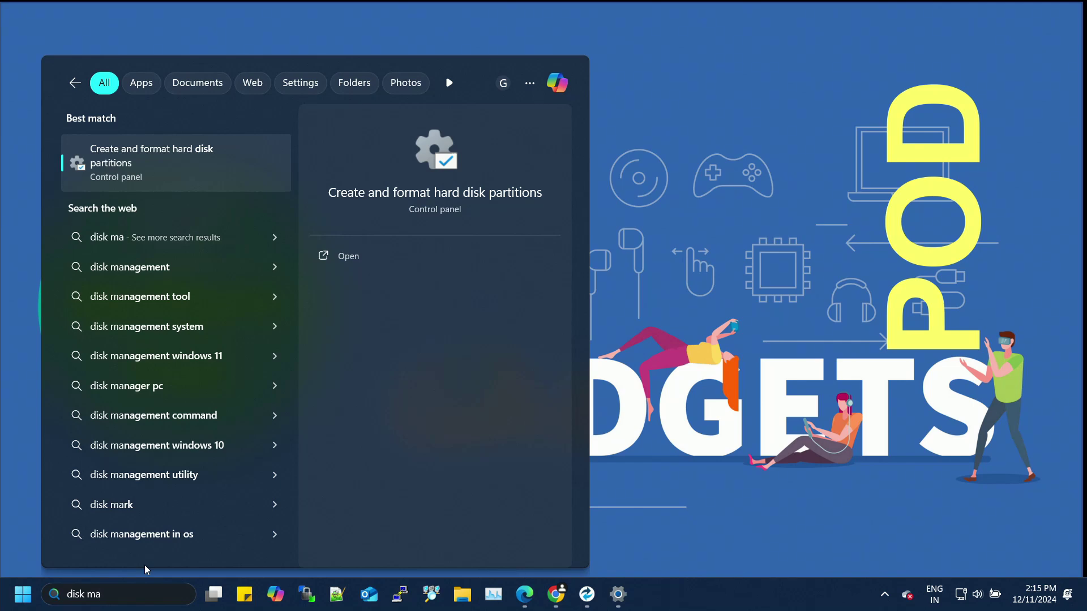
key("Return")
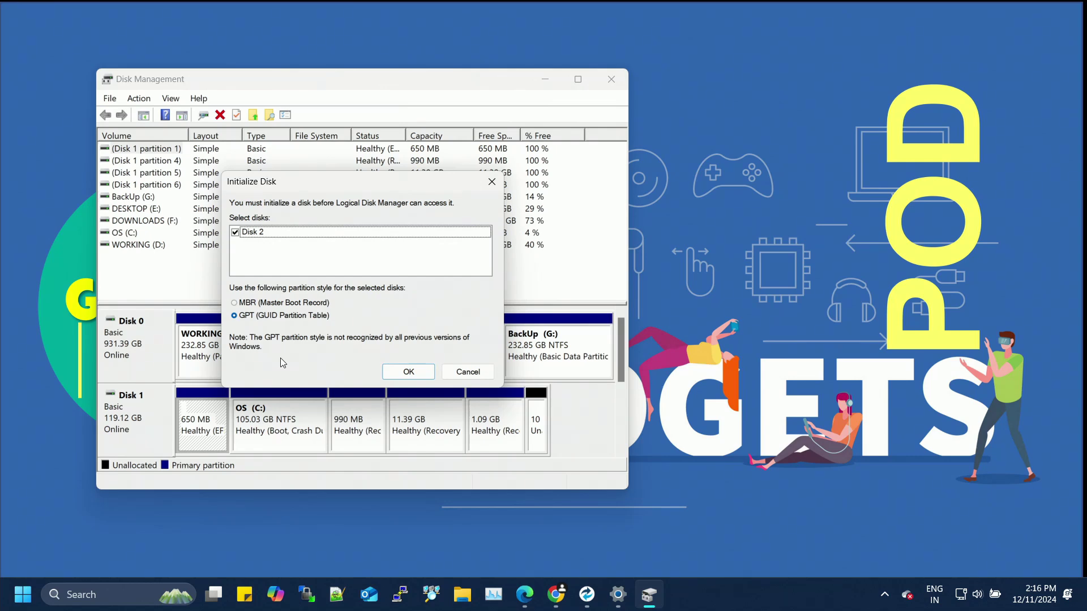
Dismiss the Initialize Disk prompt and search Google for 'MAcrium Reflect'
left_click(467, 371)
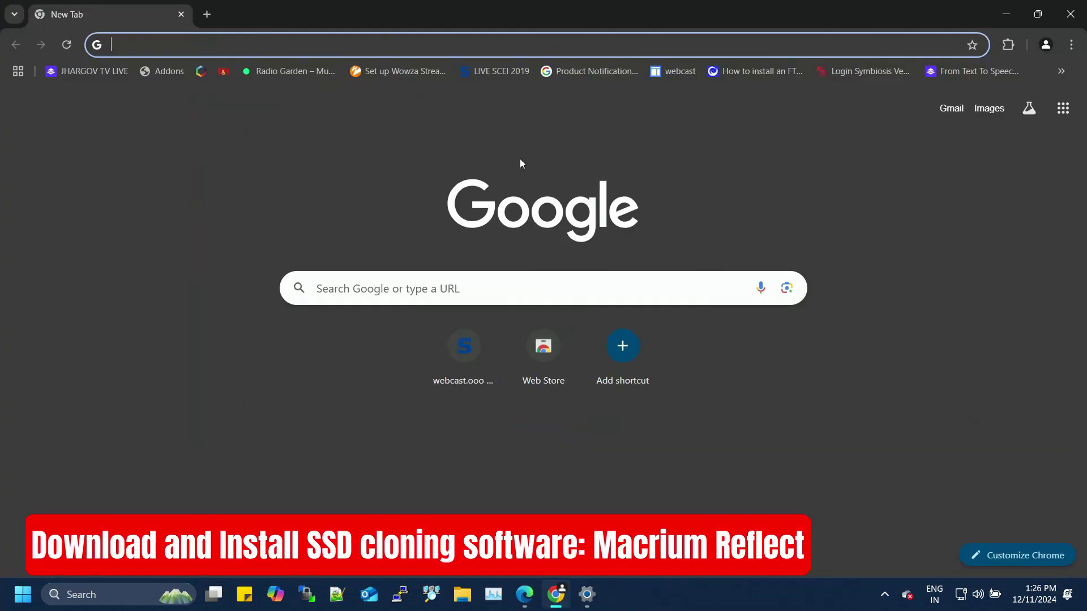
left_click(477, 289)
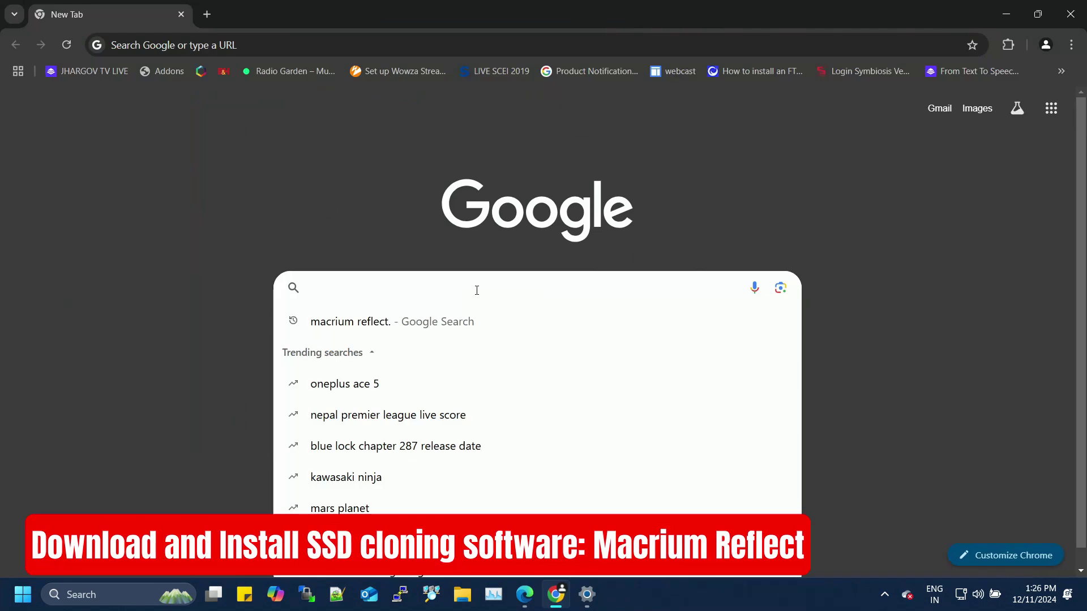
type("MAcrium Reflect.")
key("Return")
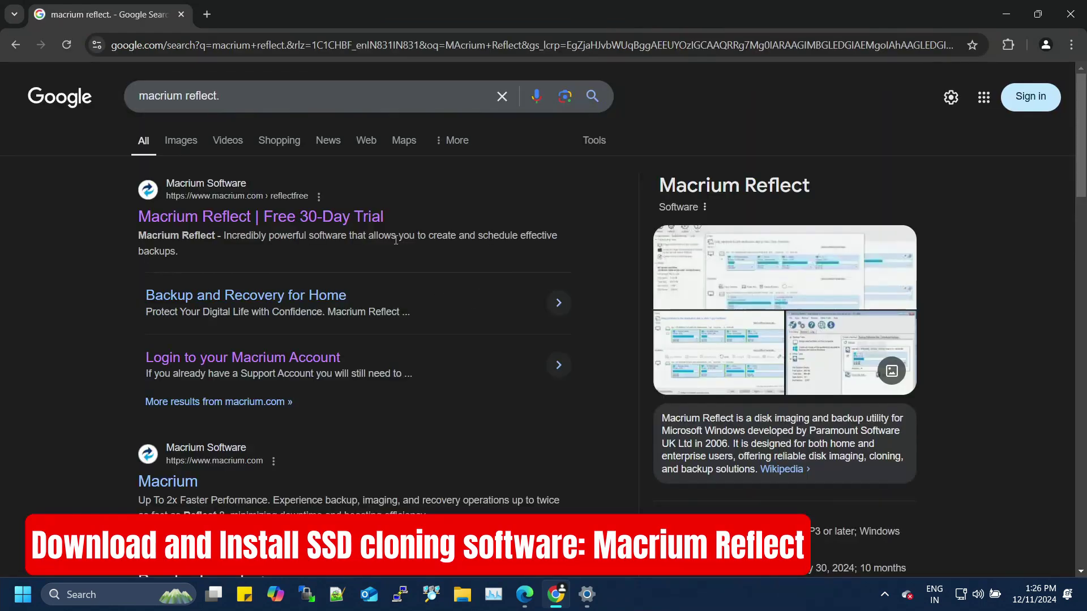
Open the Macrium Reflect free 30-day trial page and sign in to the Macrium account
left_click(355, 222)
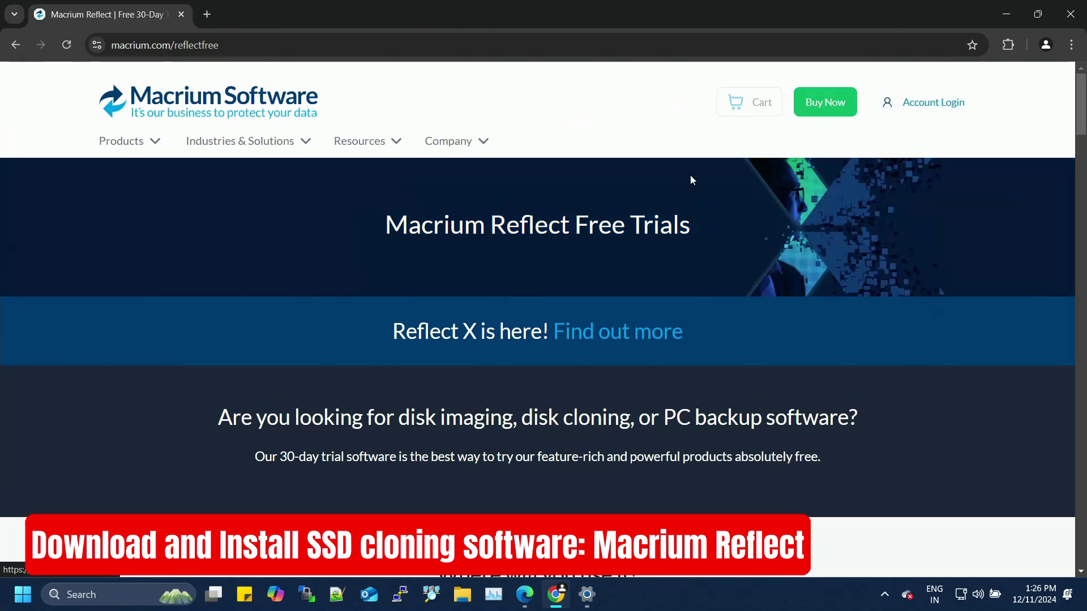
scroll(692, 178, "down", 5)
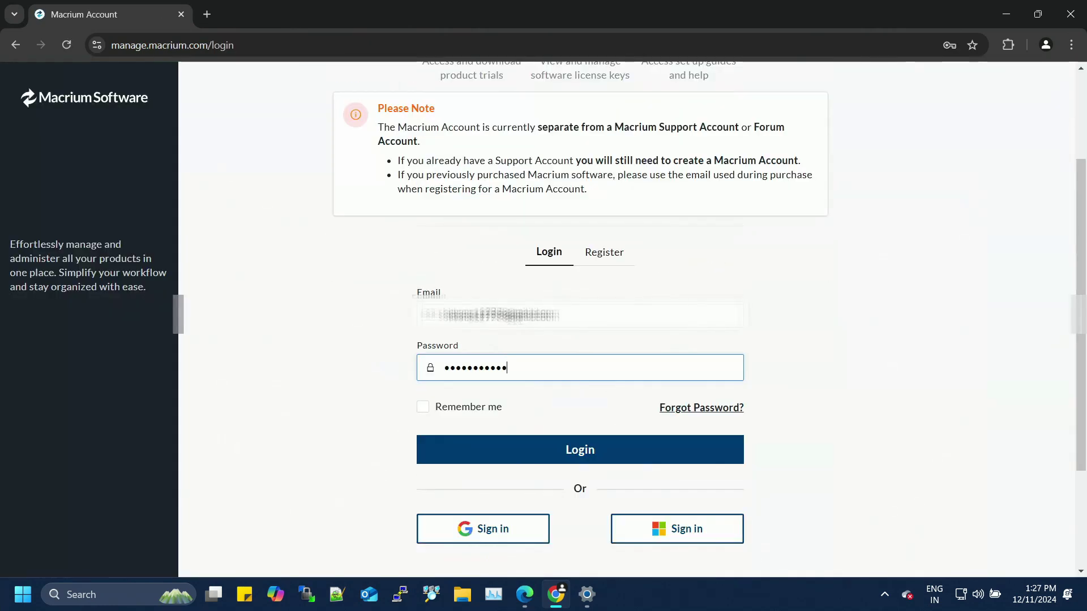
key("Return")
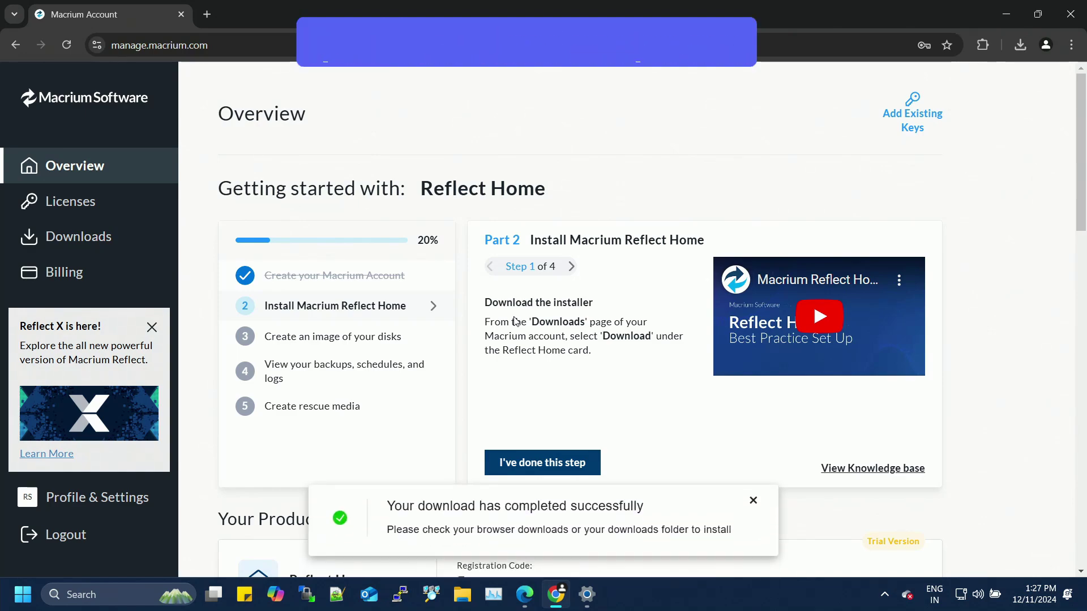
Approve and run the Macrium Reflect Home v10.0.8406 setup wizard through to Finish
scroll(515, 321, "down", 1)
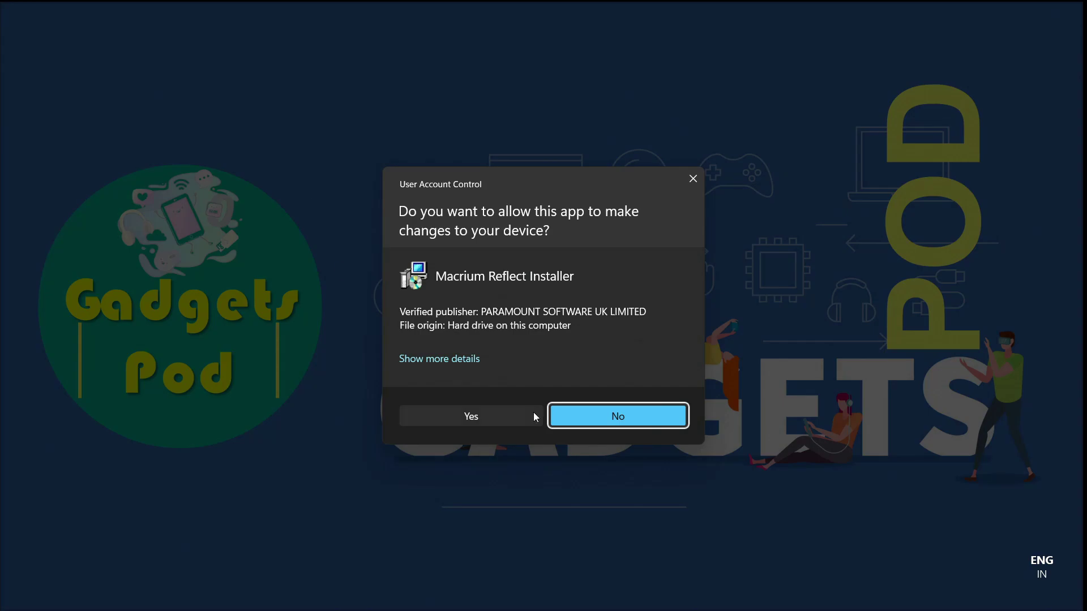
left_click(533, 412)
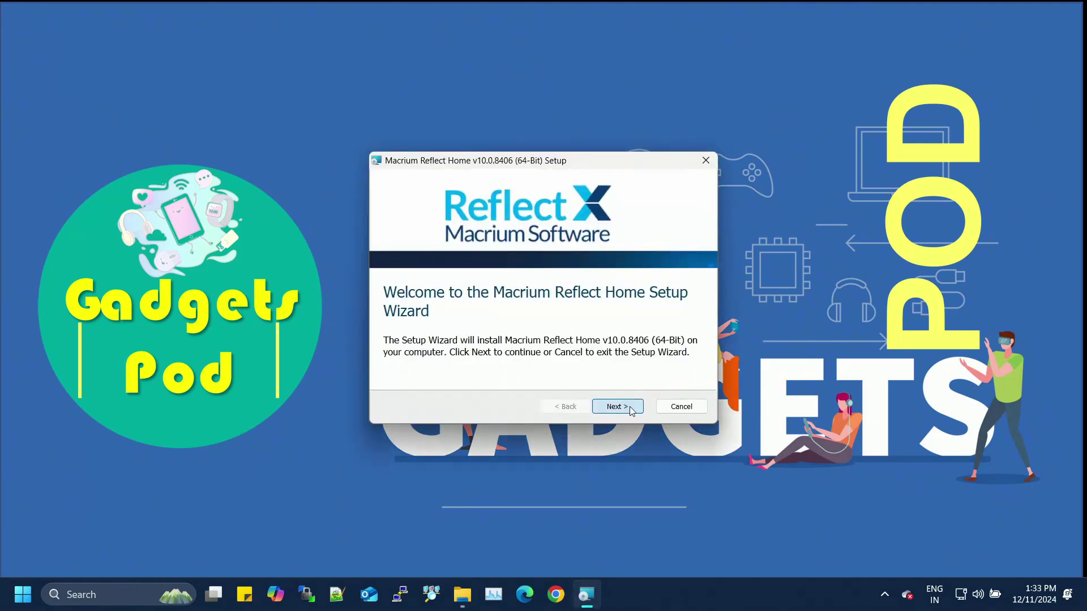
left_click(618, 406)
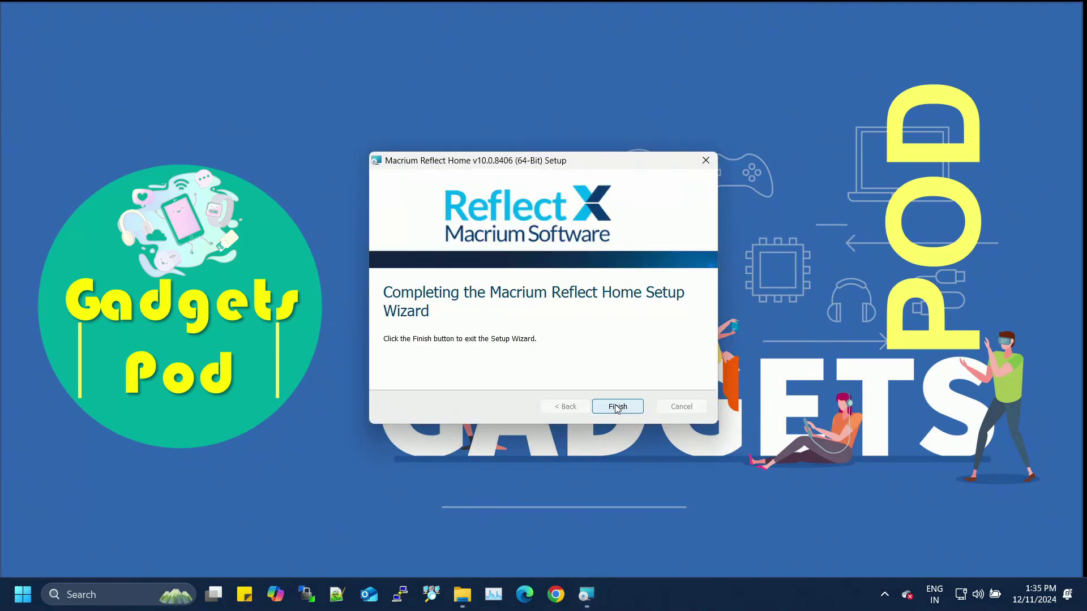
left_click(617, 408)
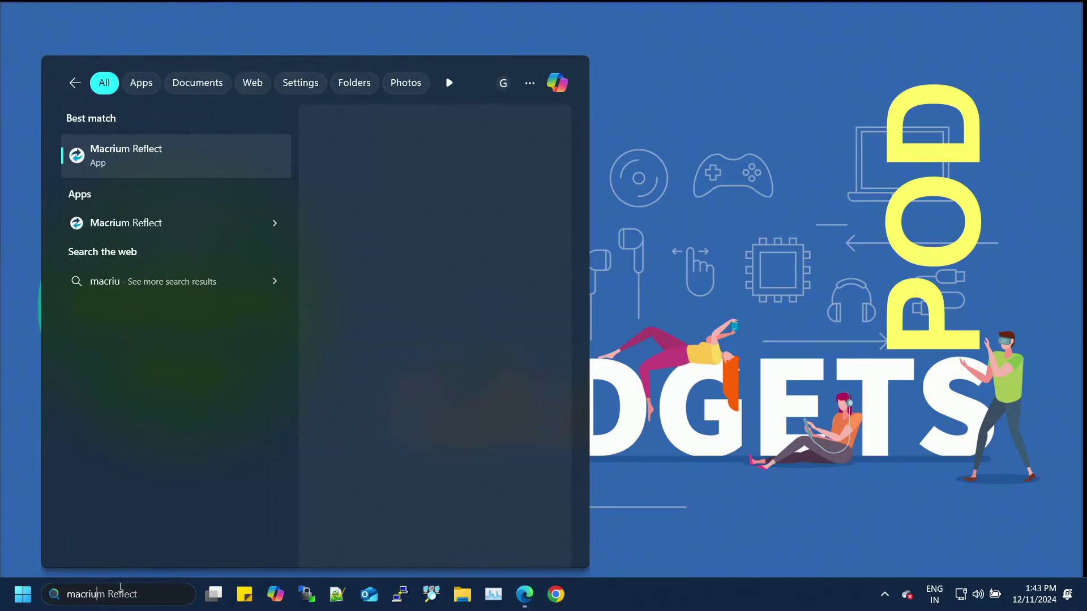
Run Macrium Reflect as administrator and start cloning Disk 2 (SanDisk X600 128GB)
left_click(399, 284)
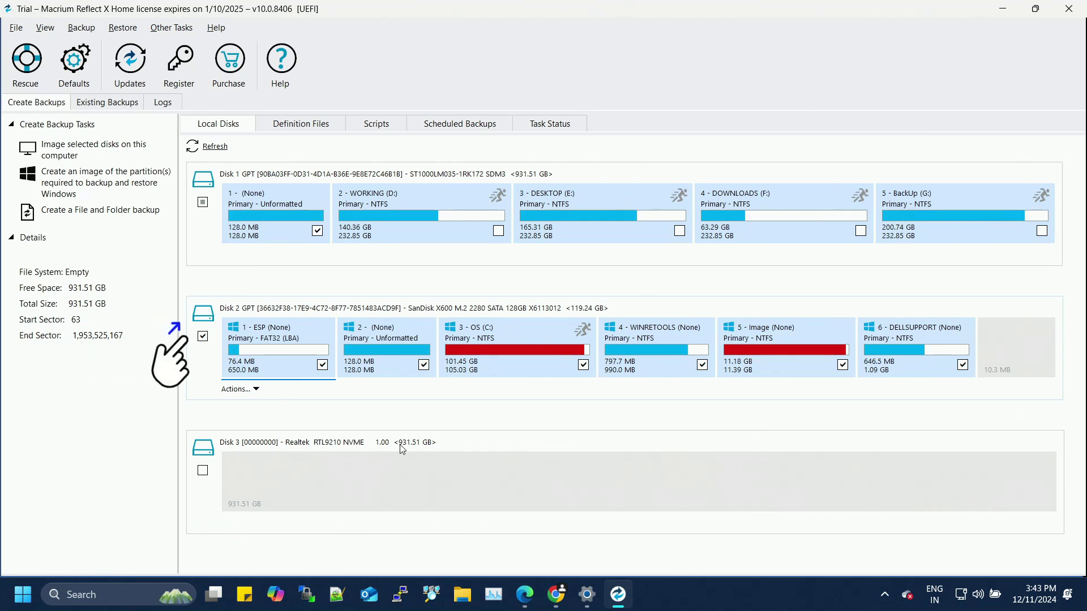
left_click(210, 364)
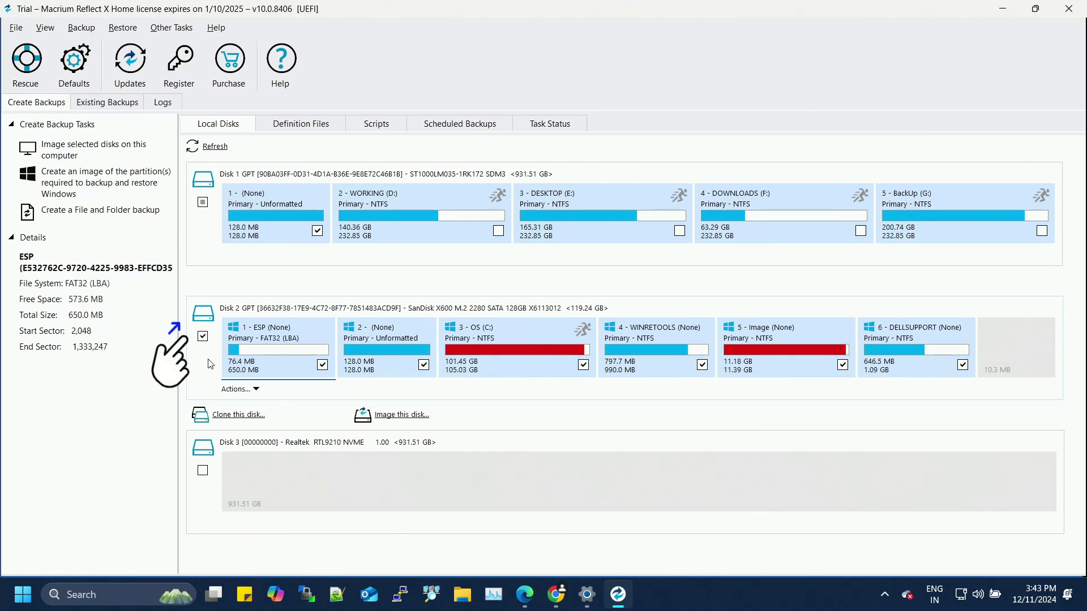
left_click(232, 417)
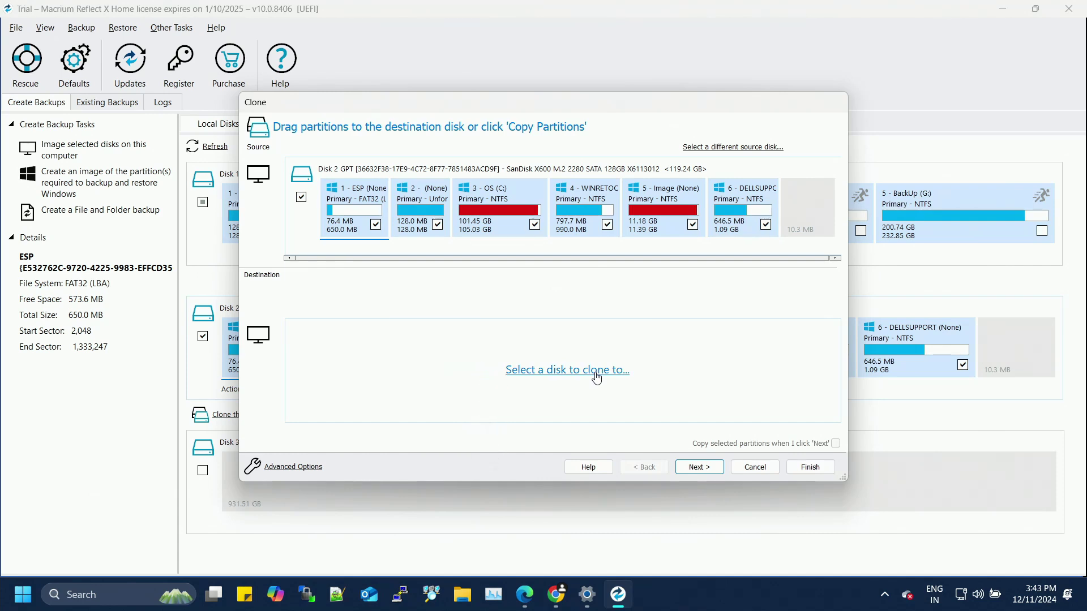
Choose Disk 3 (931.51 GB NVMe) as destination, copy all partitions, and skip scheduling
left_click(596, 375)
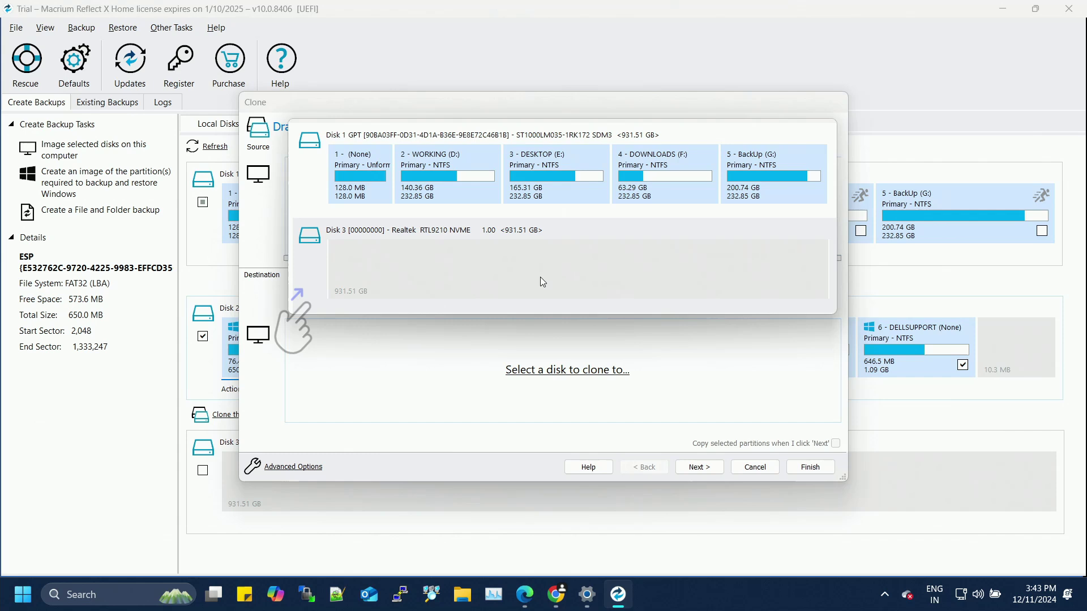
left_click(543, 281)
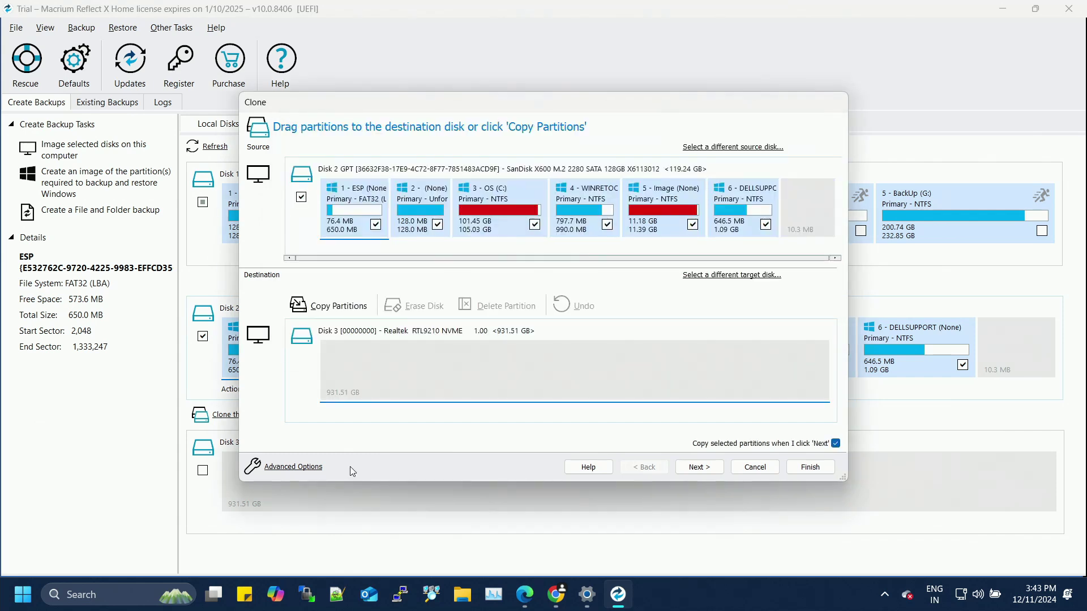
left_click(352, 308)
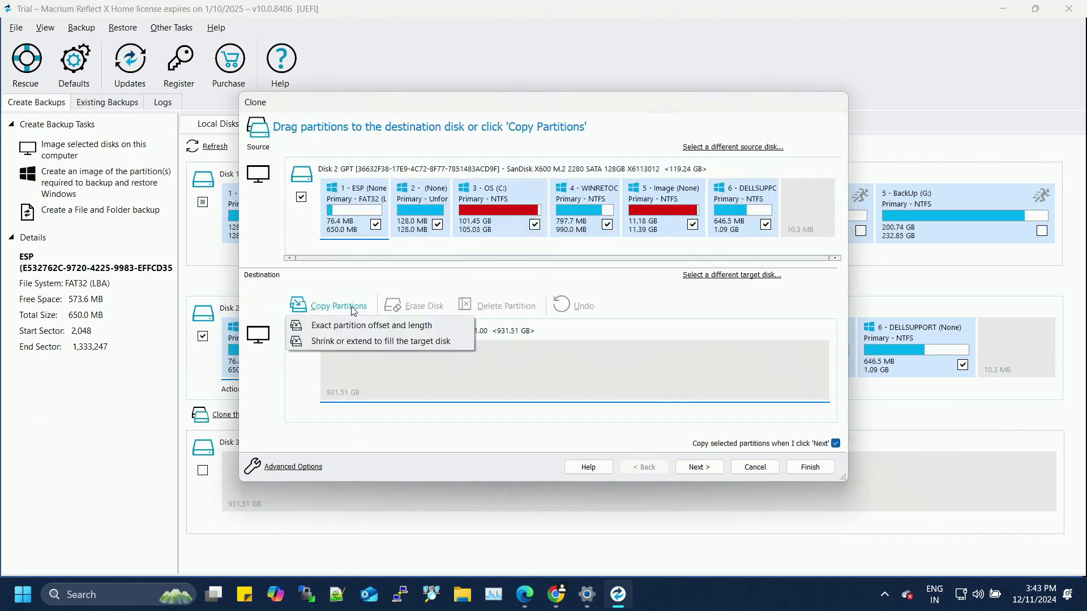
left_click(352, 342)
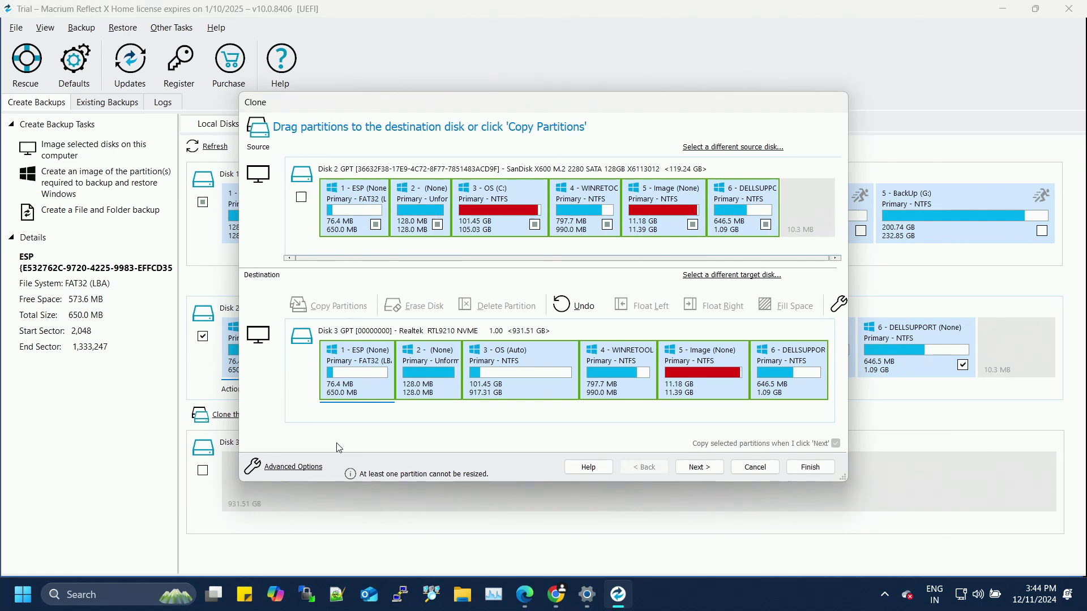
left_click(699, 468)
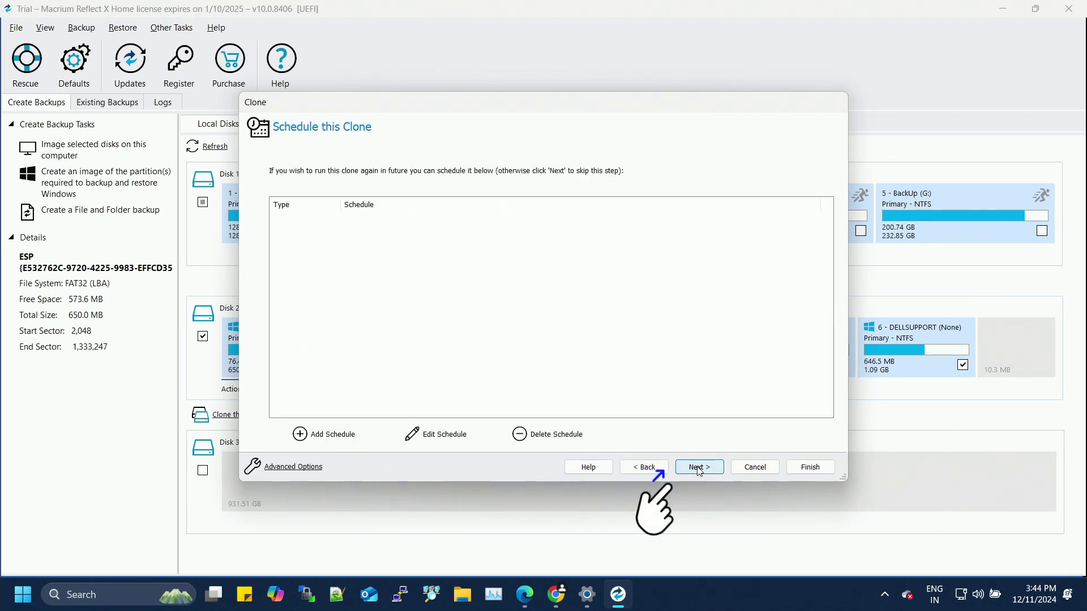
left_click(700, 467)
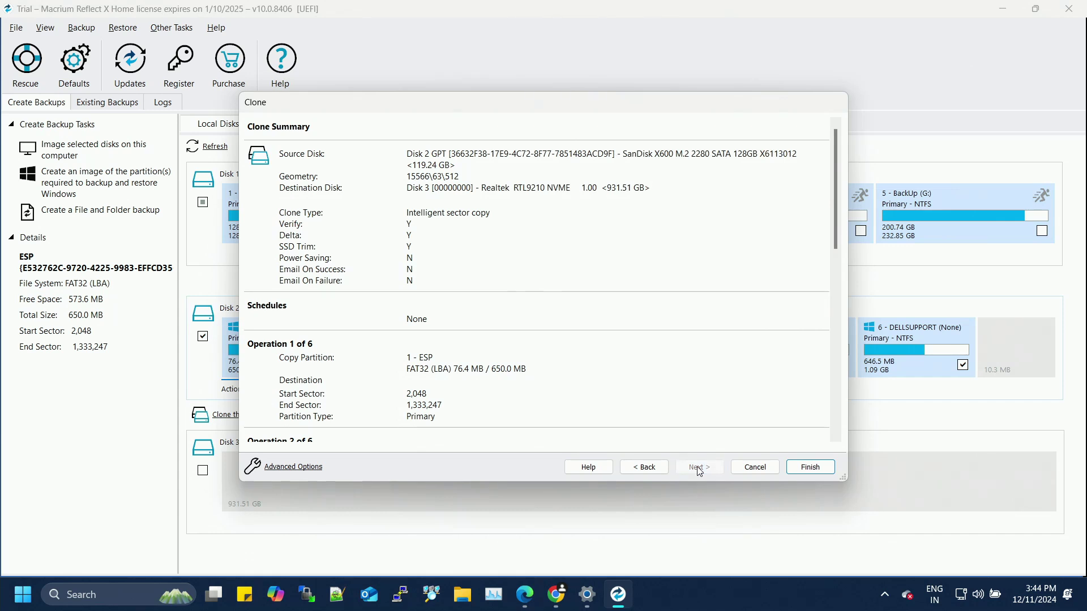
Run the clone of Disk 2 onto Disk 3, then acknowledge completion and close the progress window
left_click(810, 467)
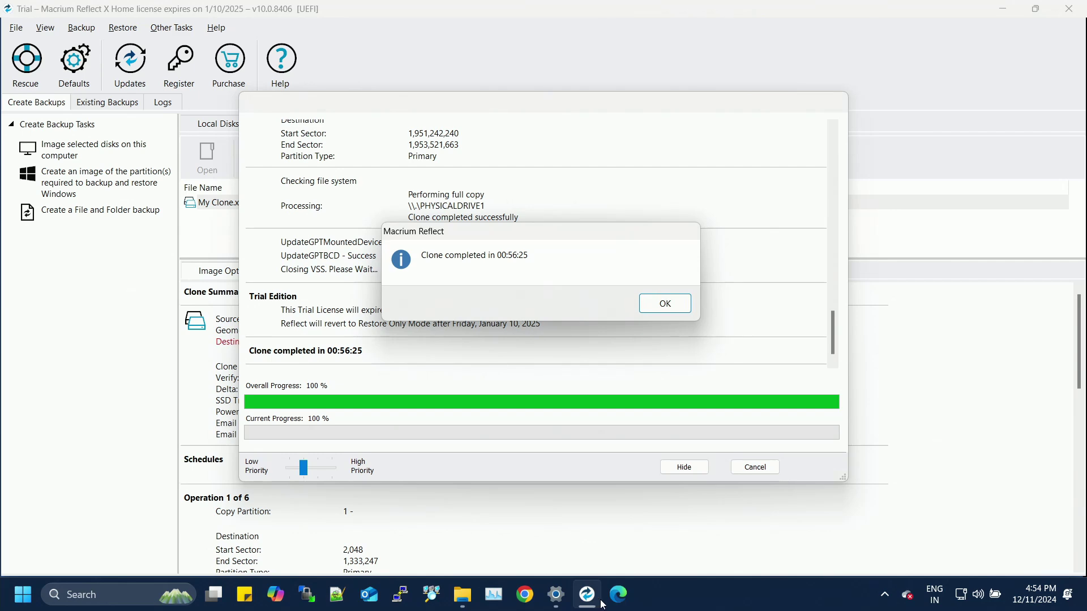
left_click(665, 303)
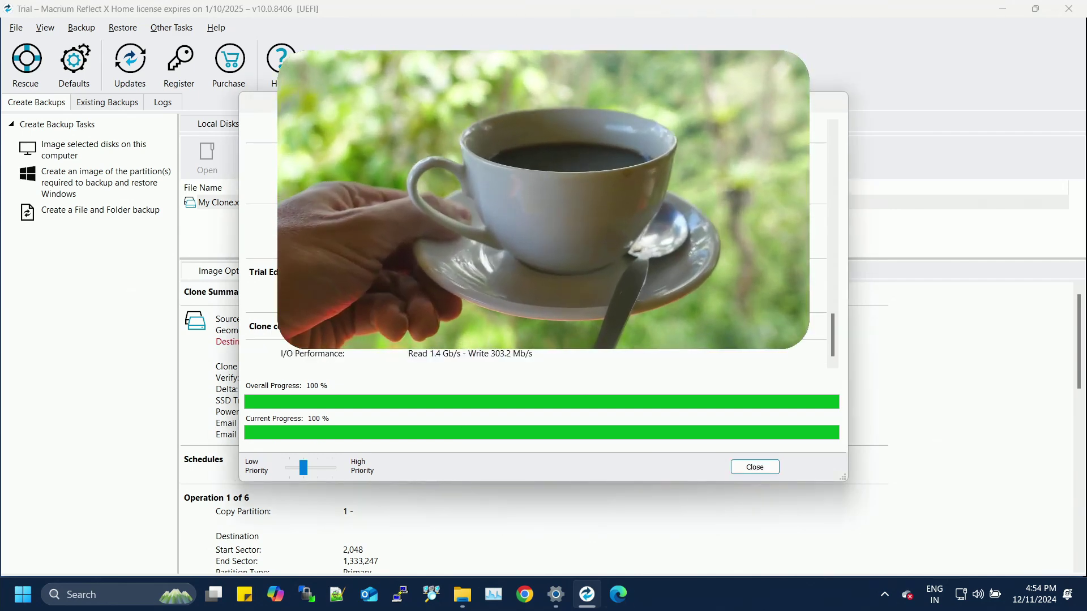
left_click(755, 467)
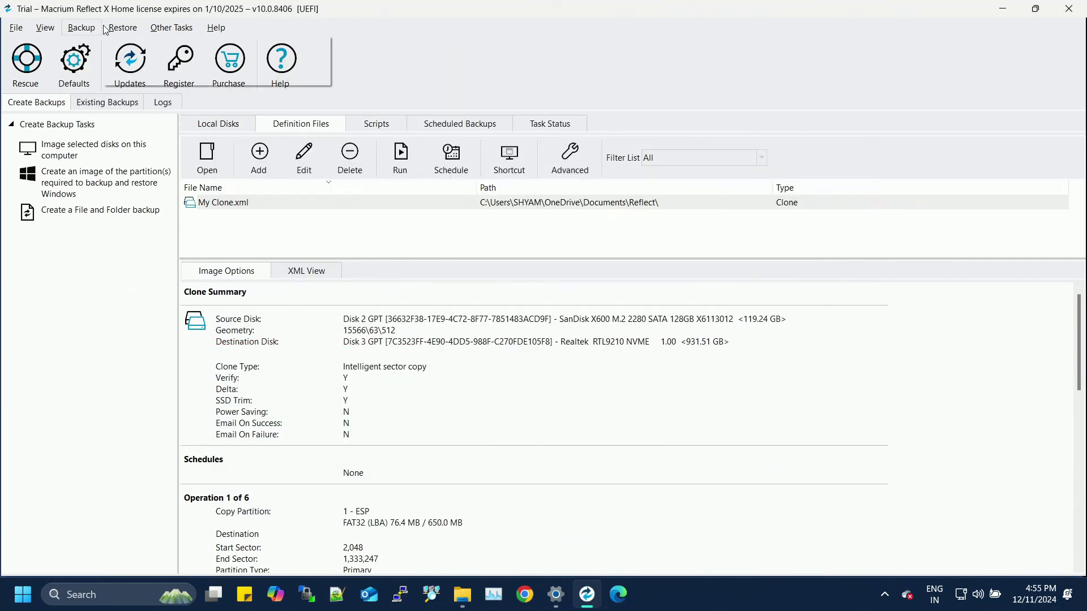
Minimize Macrium Reflect and show This PC in File Explorer to see the cloned OS (H:) drive
left_click(954, 20)
left_click(1002, 11)
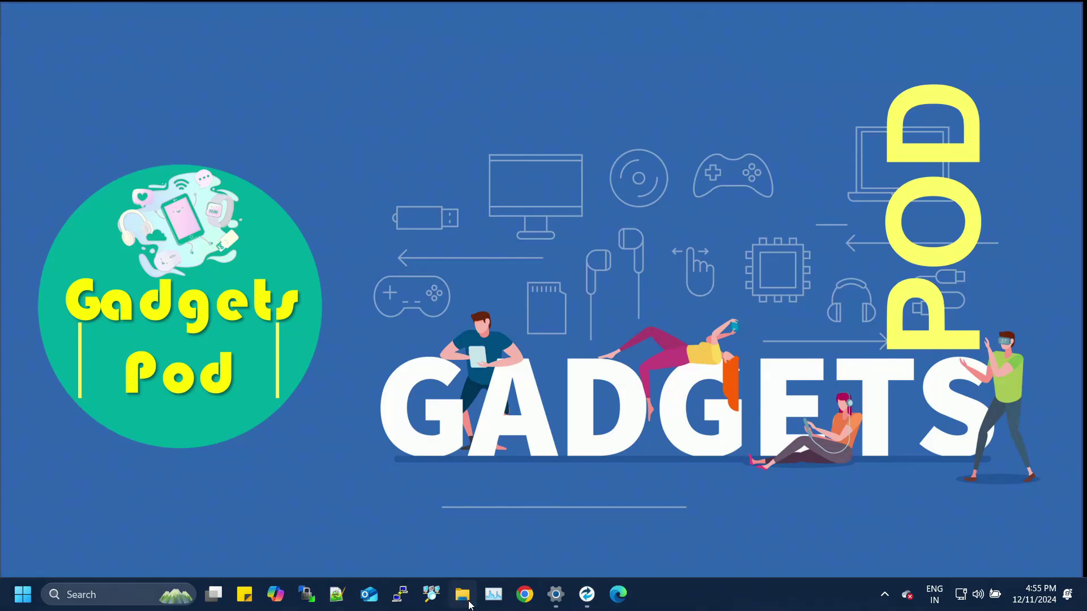
left_click(462, 594)
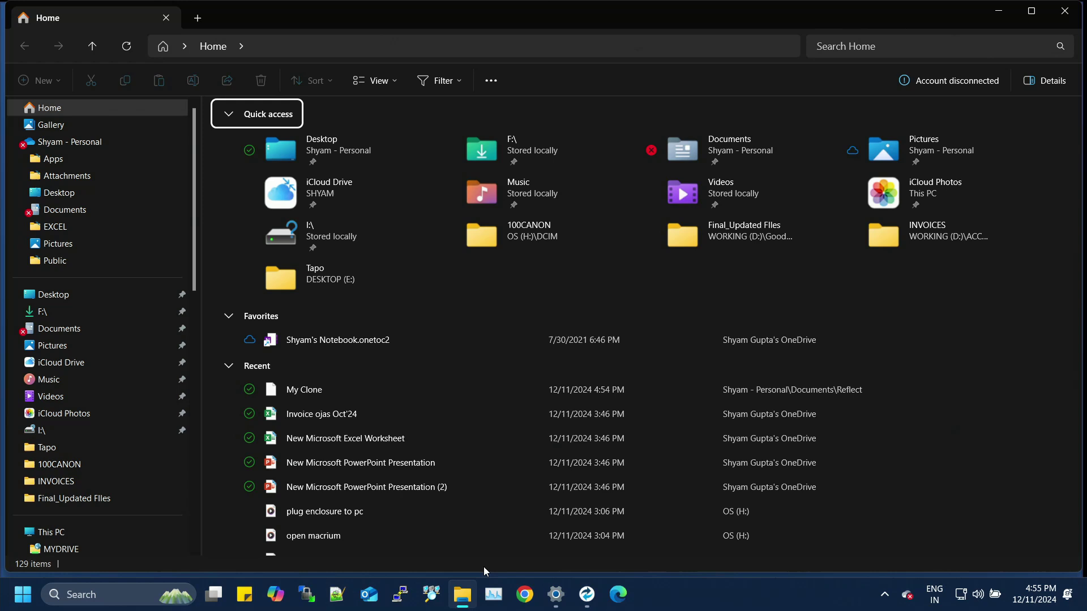
left_click(110, 531)
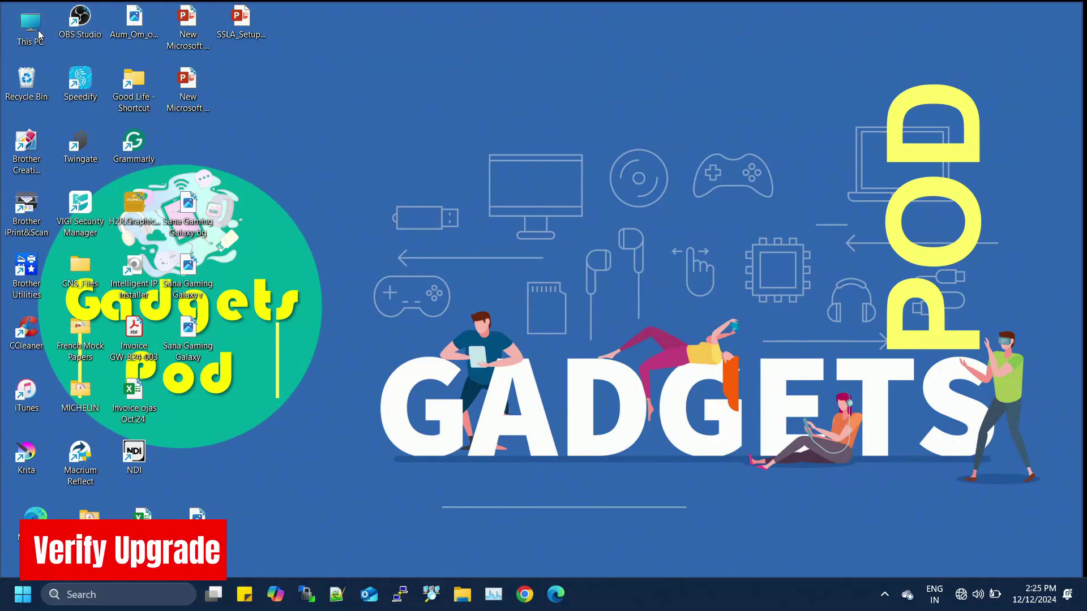
right_click(40, 34)
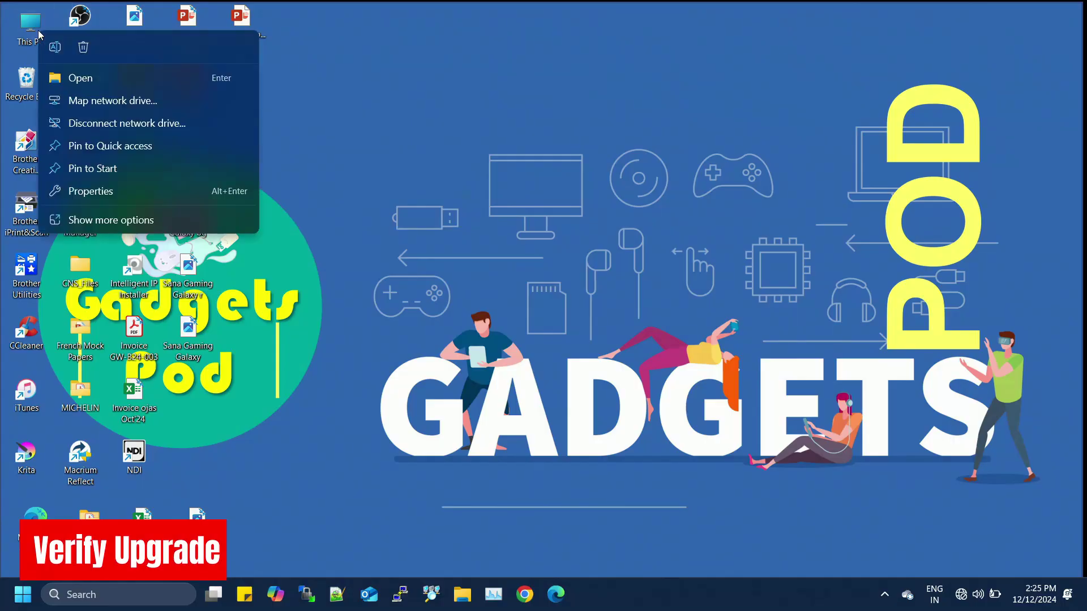
left_click(112, 190)
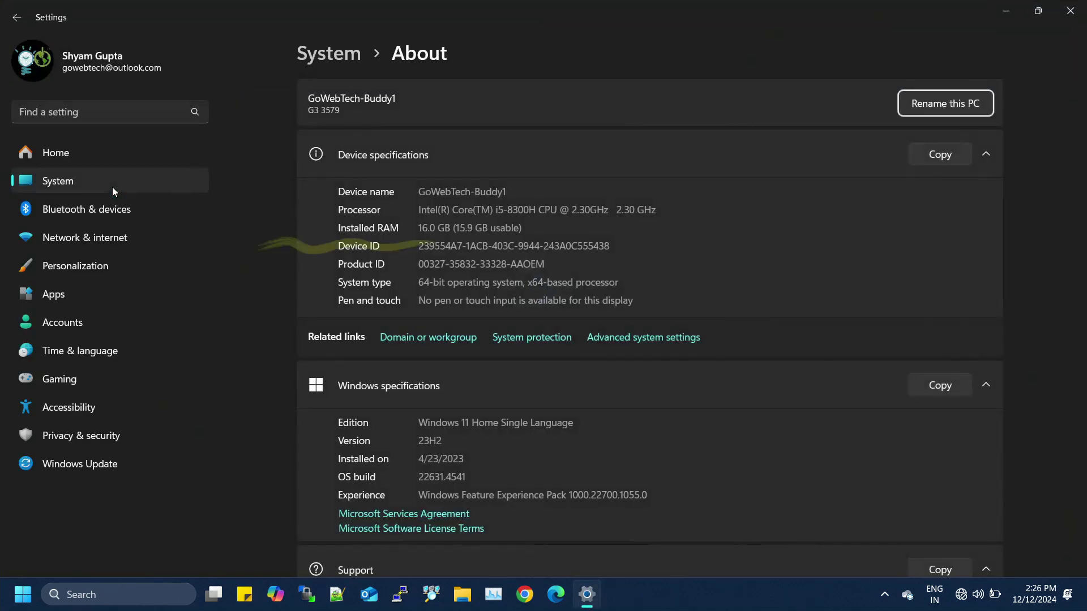
left_click_drag(420, 226, 531, 225)
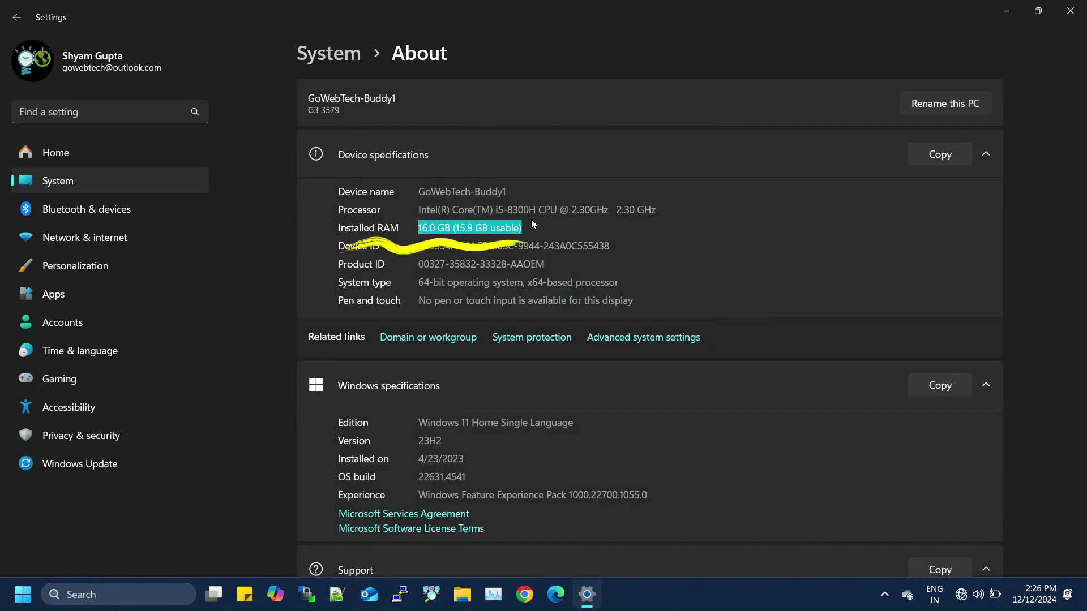
left_click(619, 233)
scroll(620, 232, "down", 7)
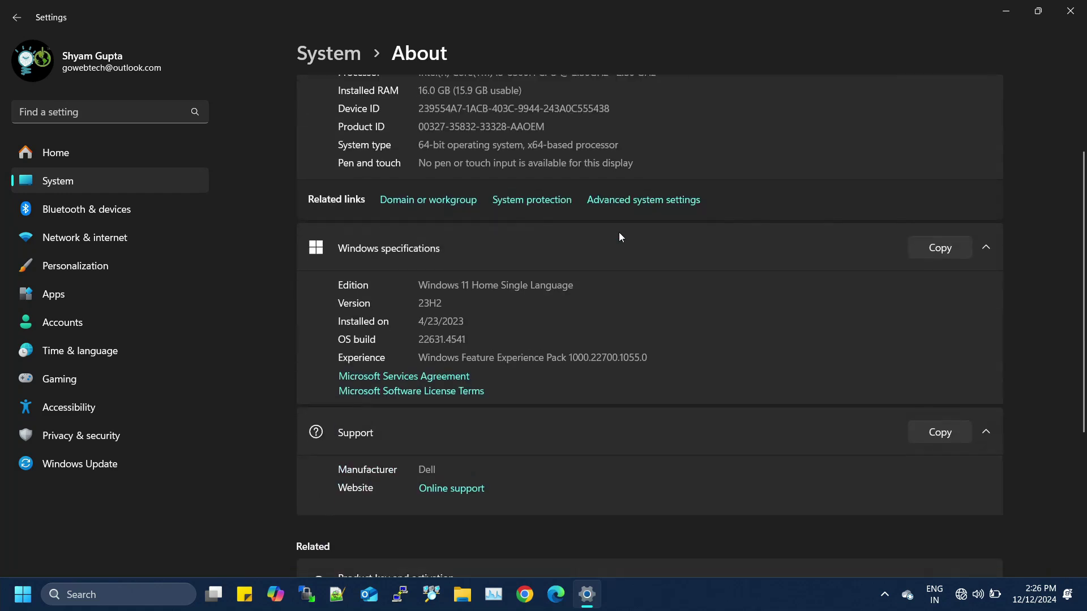
scroll(619, 232, "up", 7)
left_click(1071, 12)
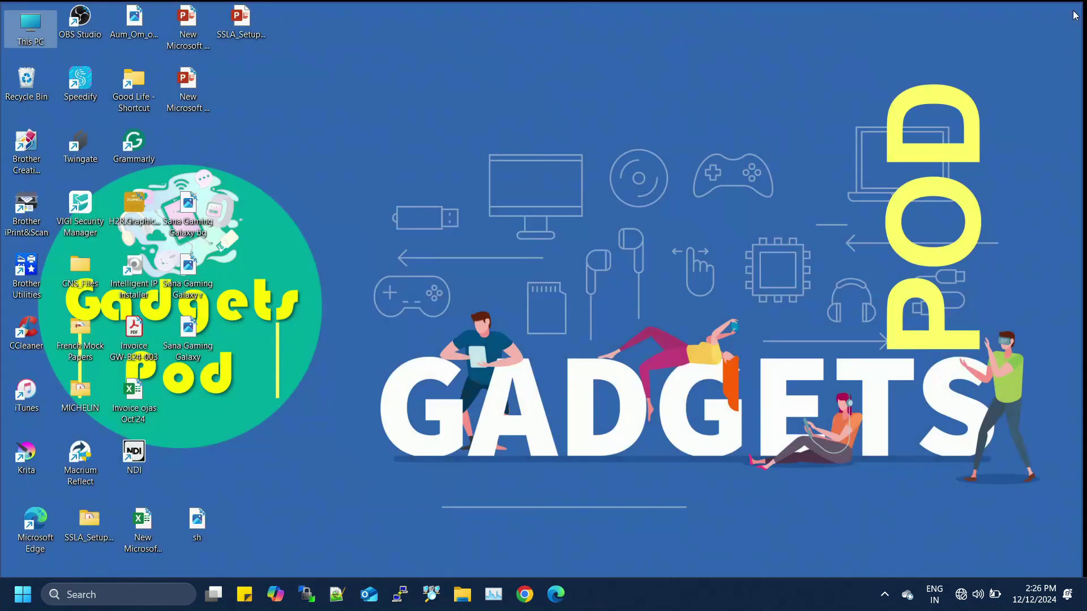
Open This PC and select OS (C:) to confirm 797 GB free of 917 GB
double_click(29, 25)
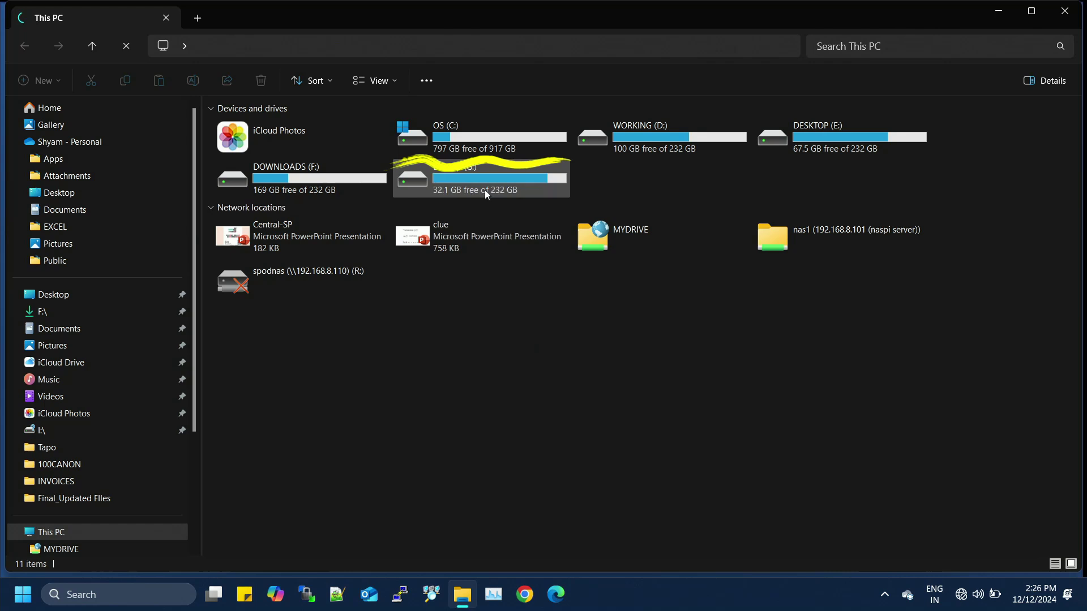
left_click(483, 151)
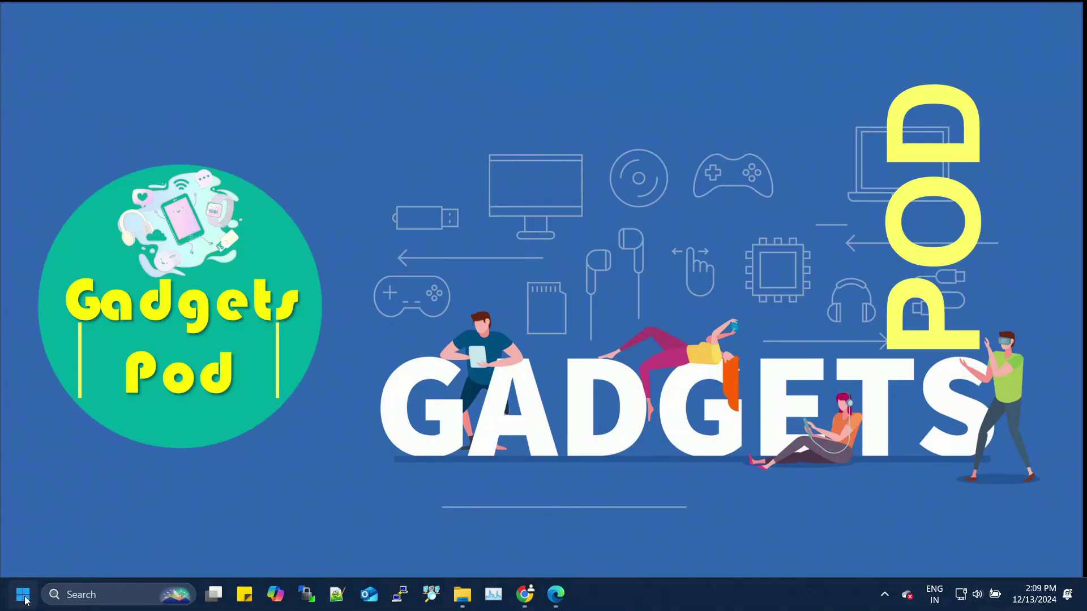
right_click(25, 599)
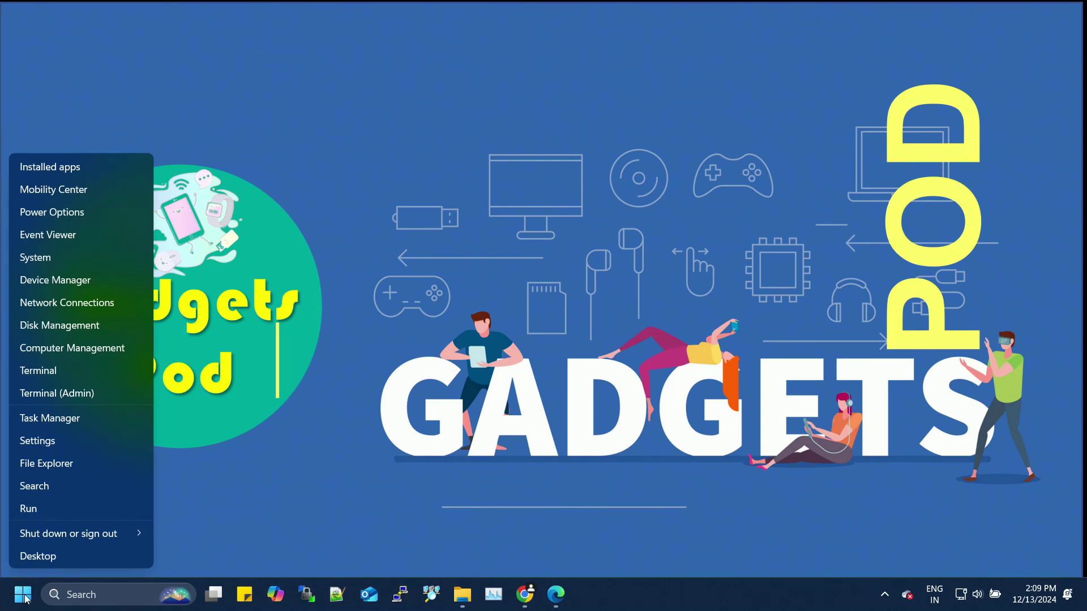
left_click(52, 261)
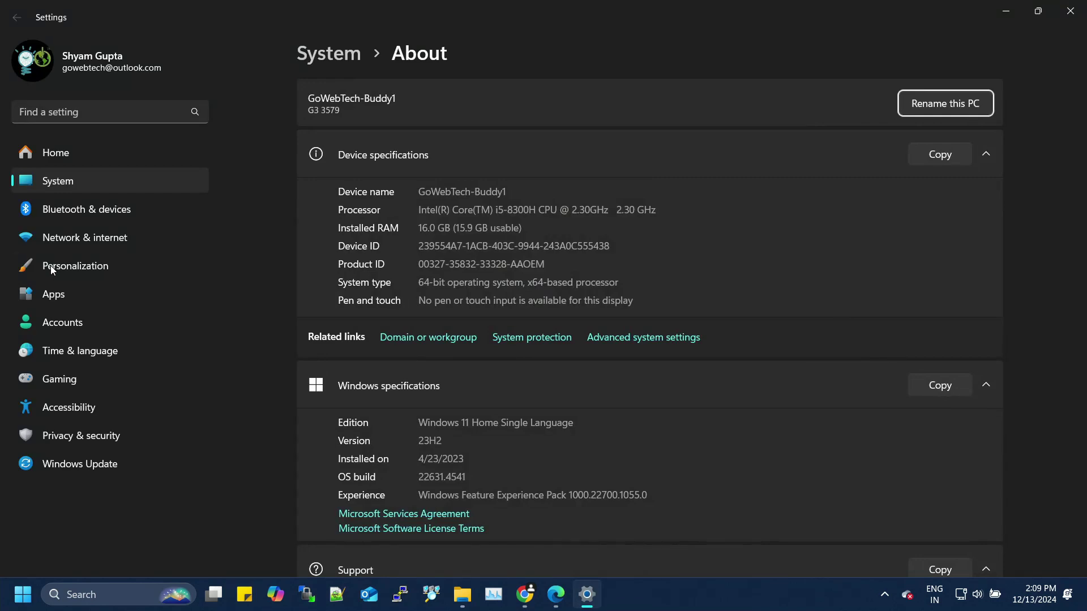
scroll(786, 319, "down", 5)
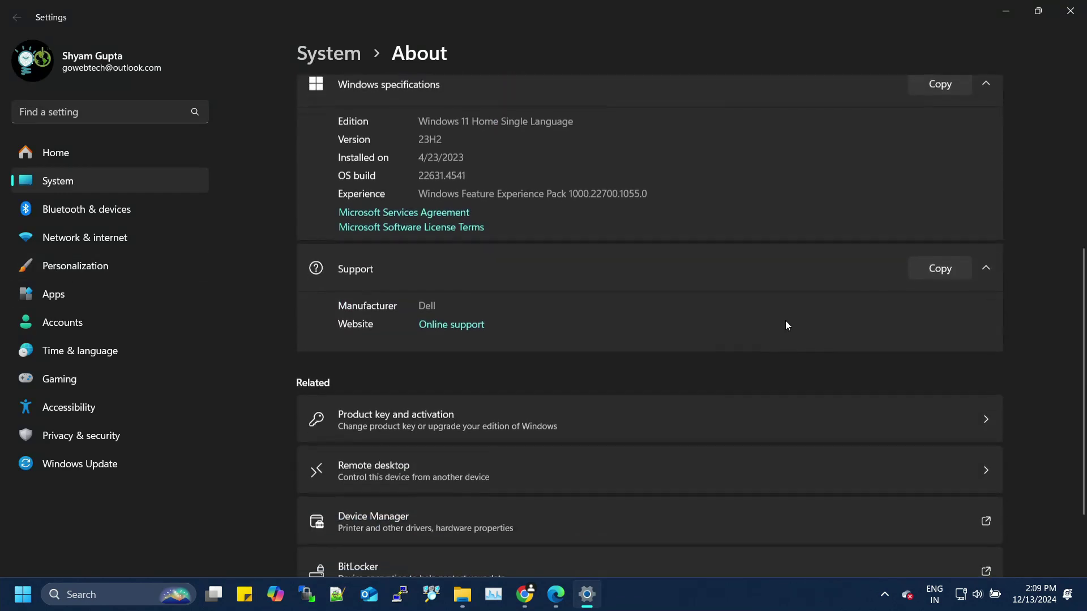
left_click(487, 420)
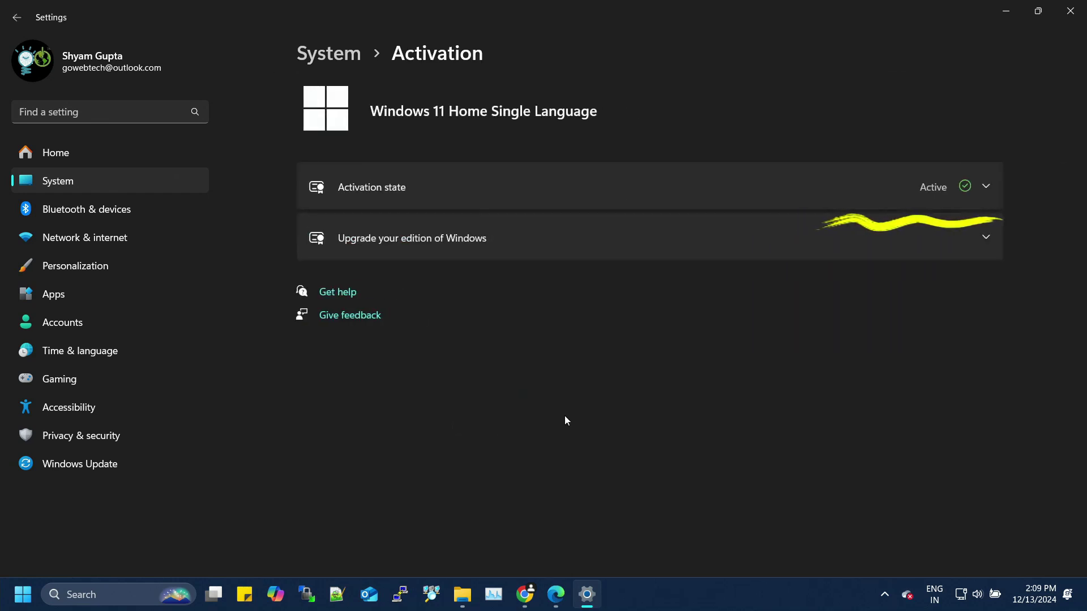
left_click(983, 195)
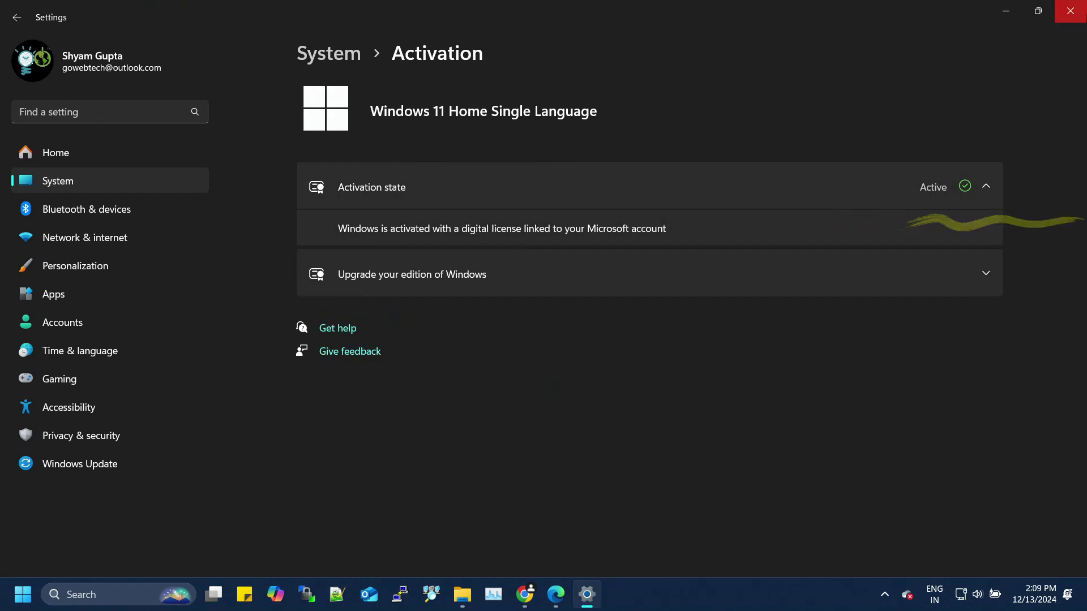
left_click(1080, 11)
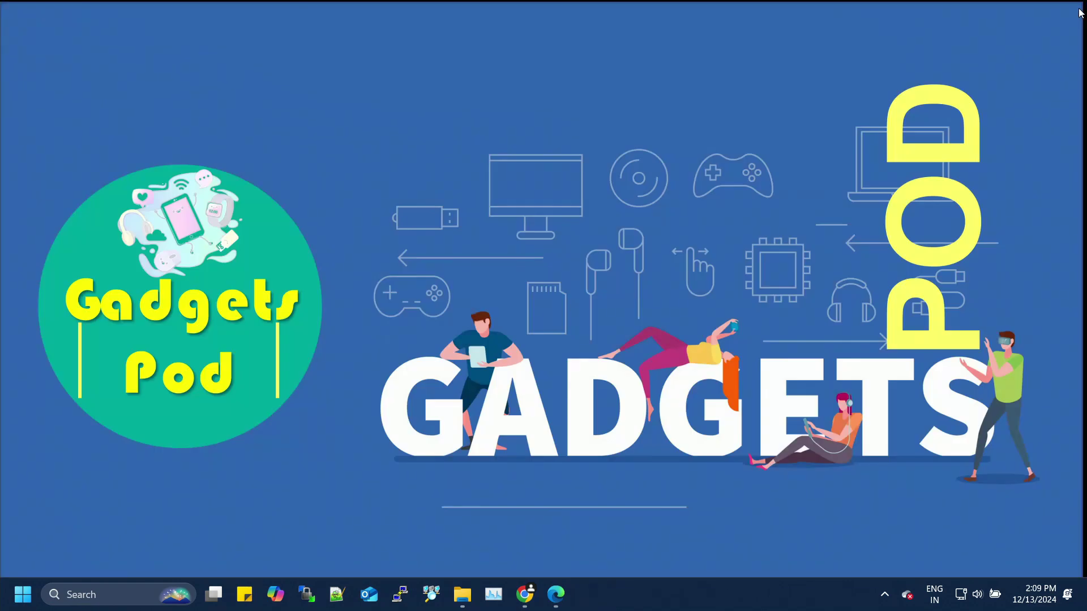
Launch Word, confirm on the Account page that Office Home and Student 2016 is activated, then exit
left_click(24, 594)
left_click(136, 195)
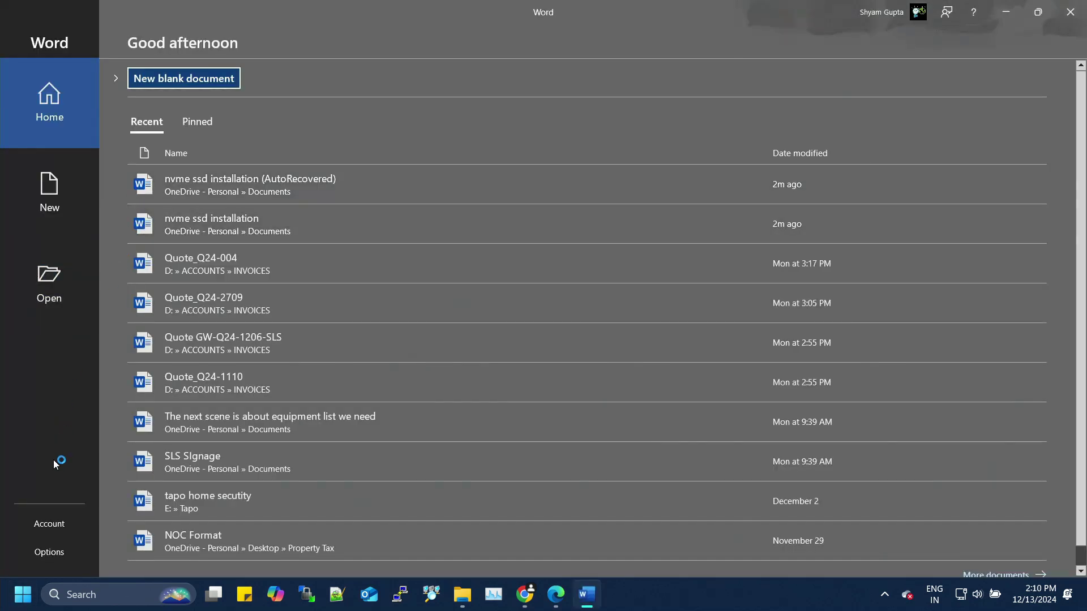
left_click(55, 524)
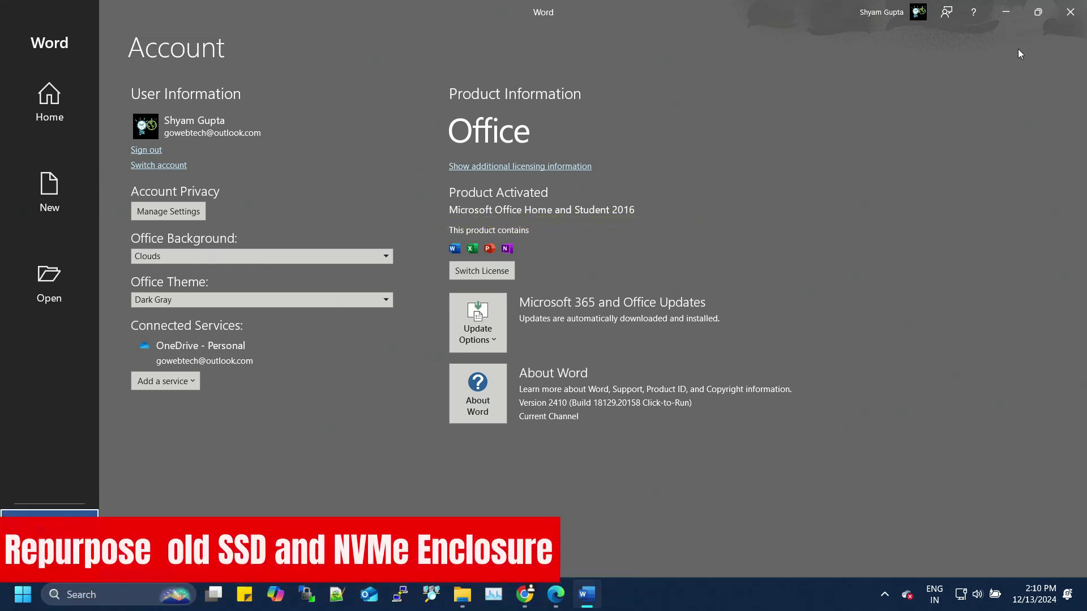
left_click(1071, 12)
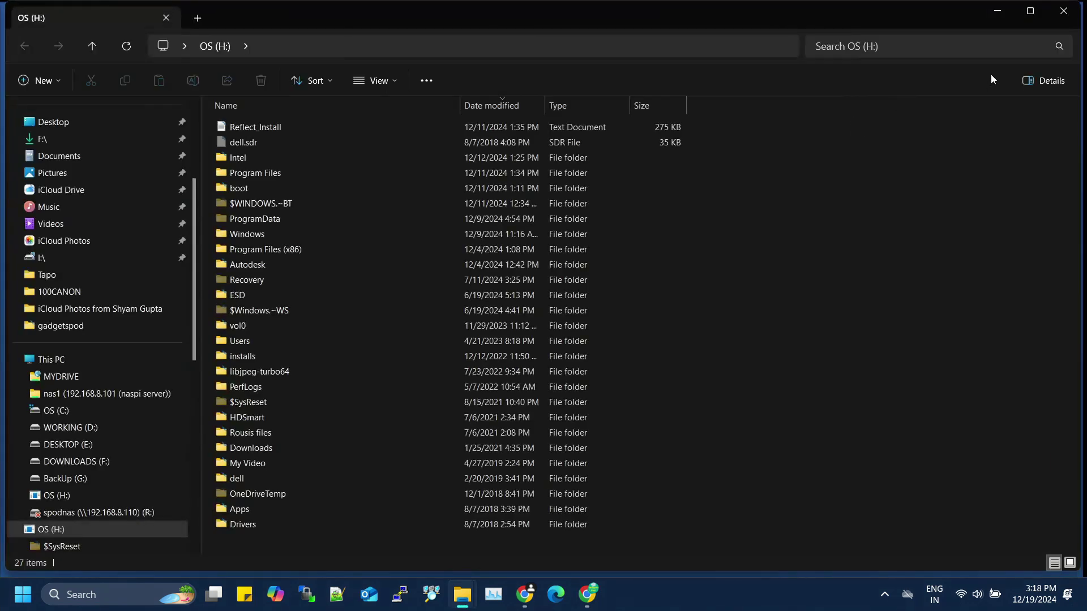
Open OS (H:) from This PC, bring up its Format dialog, then cancel without formatting
left_click(38, 364)
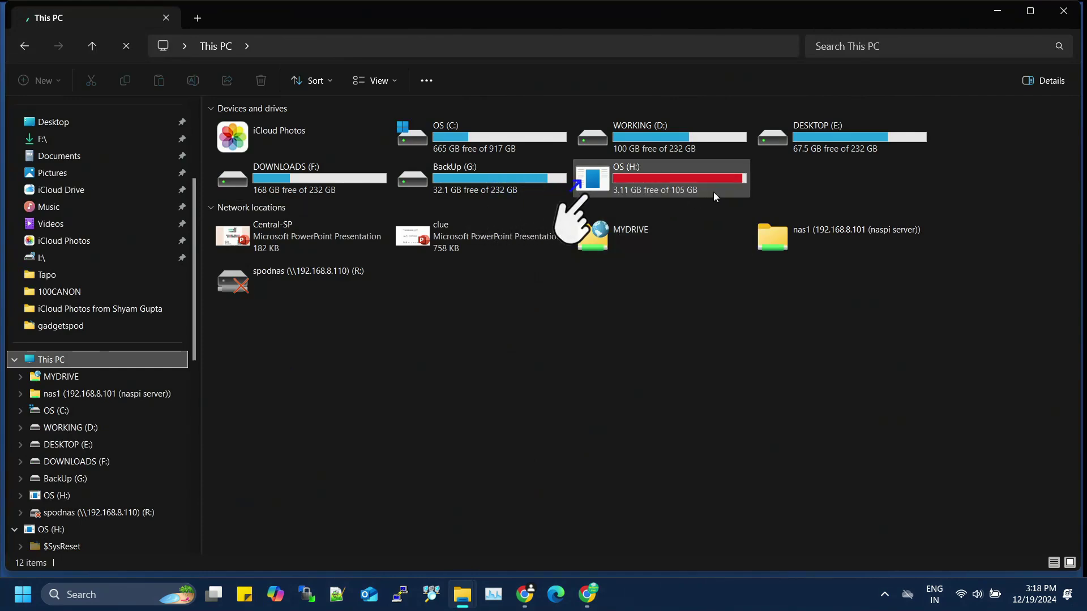
double_click(713, 193)
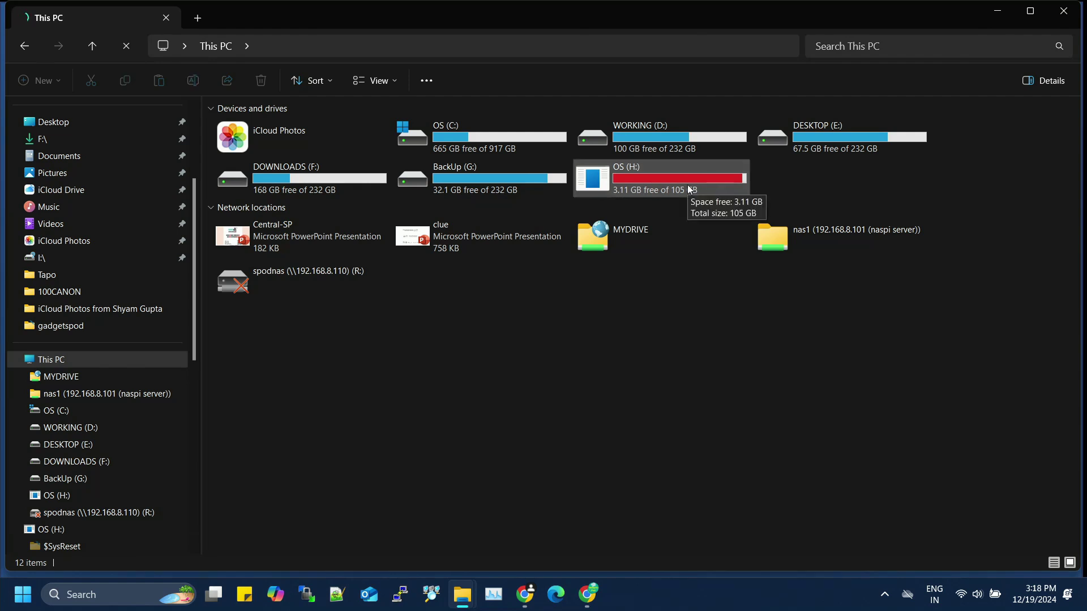
right_click(688, 187)
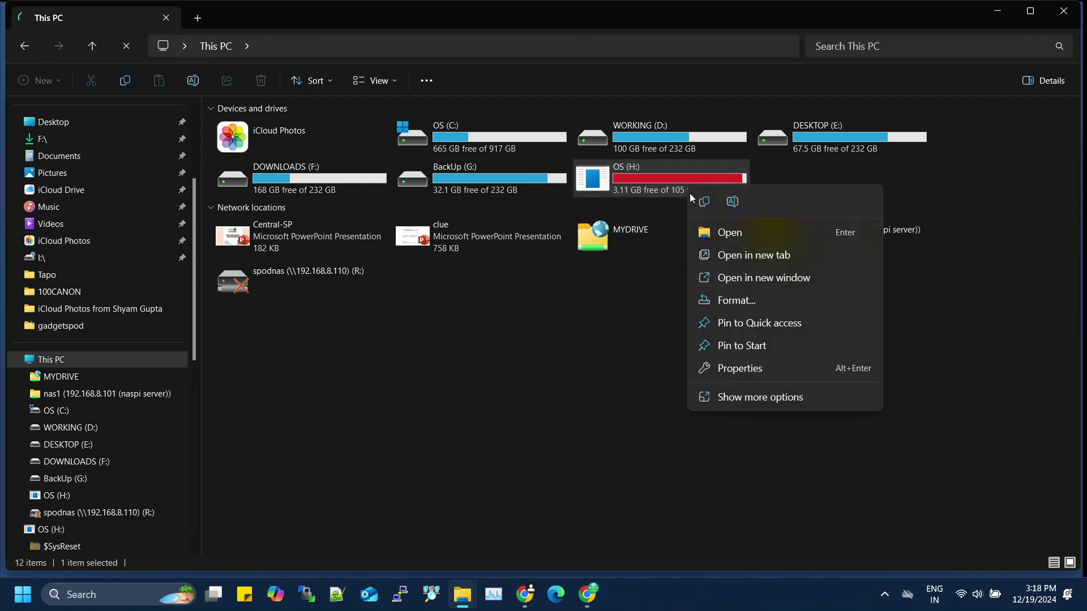
left_click(724, 301)
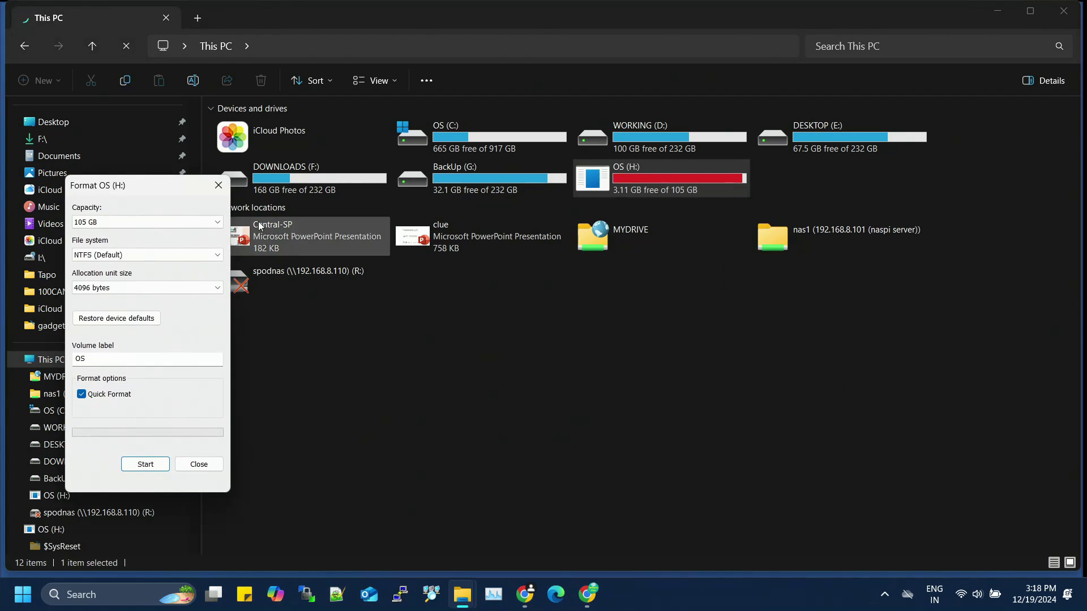
left_click(219, 185)
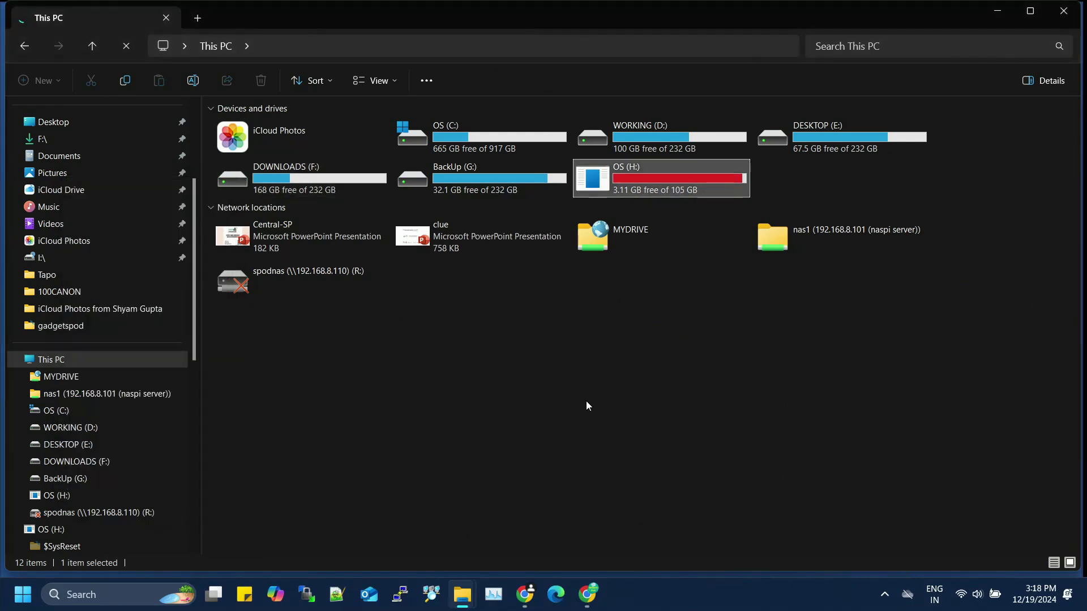
Open Disk Management from the Start context menu and maximize it to reveal Disk 2
right_click(20, 595)
left_click(82, 348)
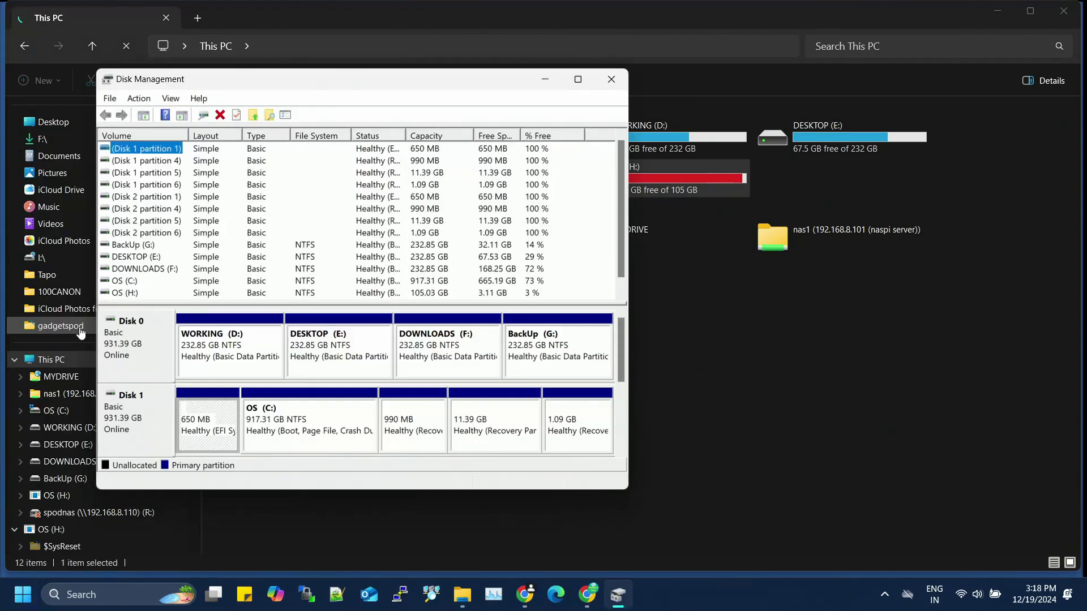
left_click(578, 79)
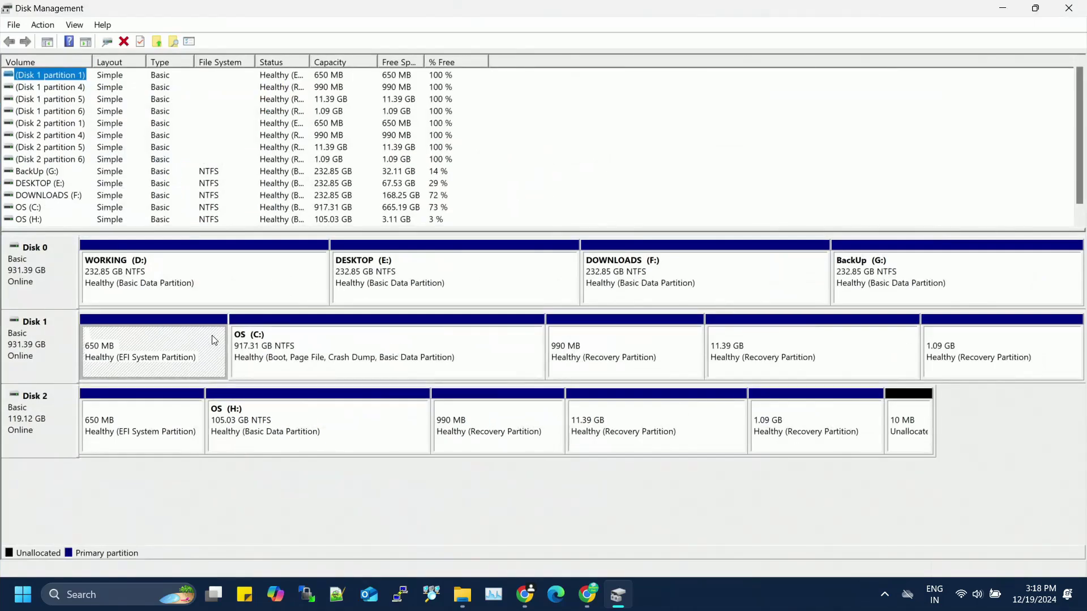
Inspect each Disk 2 partition: 650 MB EFI, OS (H:), 990 MB, 11.39 GB, 1.09 GB recovery, 10 MB unallocated
left_click(125, 432)
left_click(232, 428)
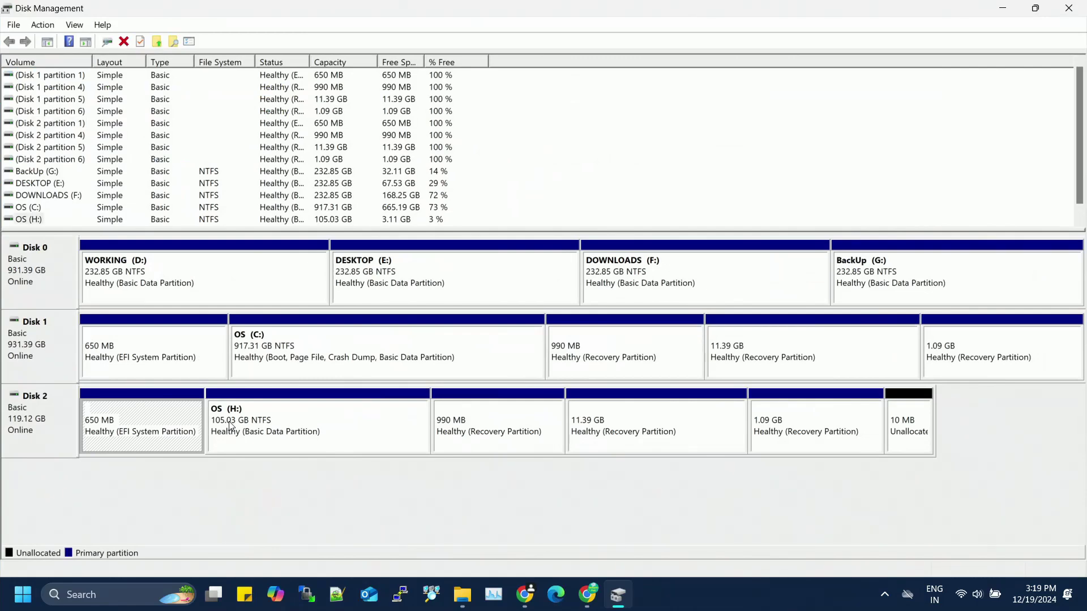
left_click(452, 426)
left_click(628, 429)
left_click(790, 437)
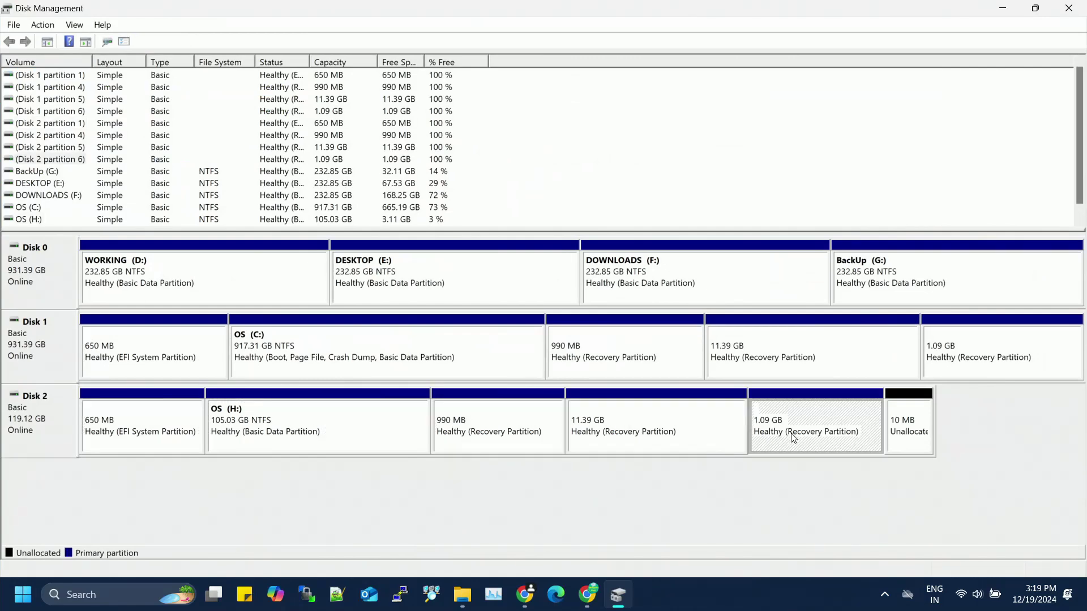
left_click(905, 435)
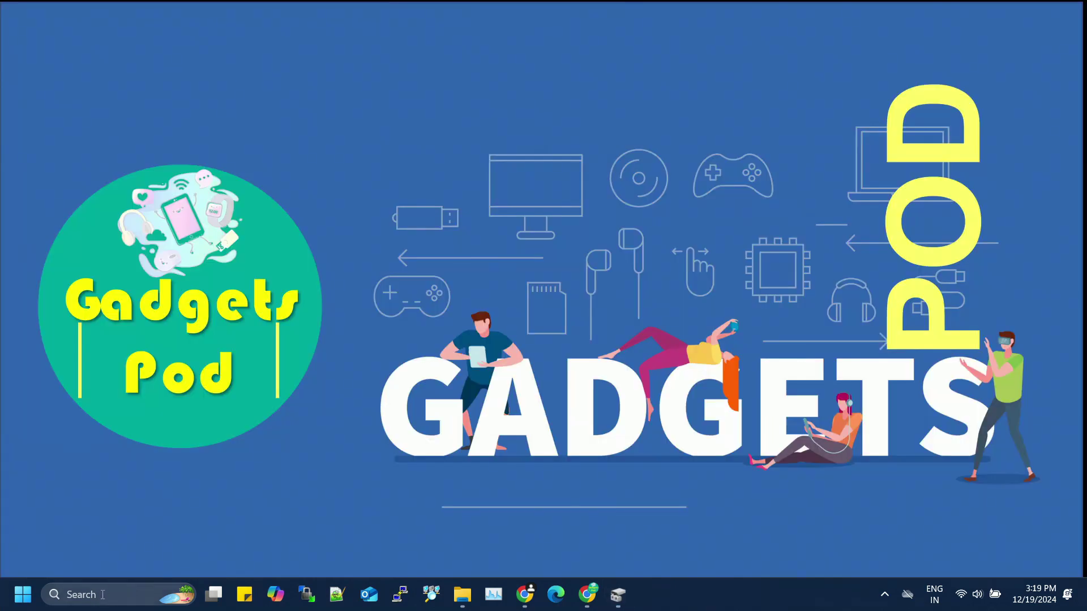
Launch Command Prompt as administrator and maximize its window
left_click(104, 594)
type("cm")
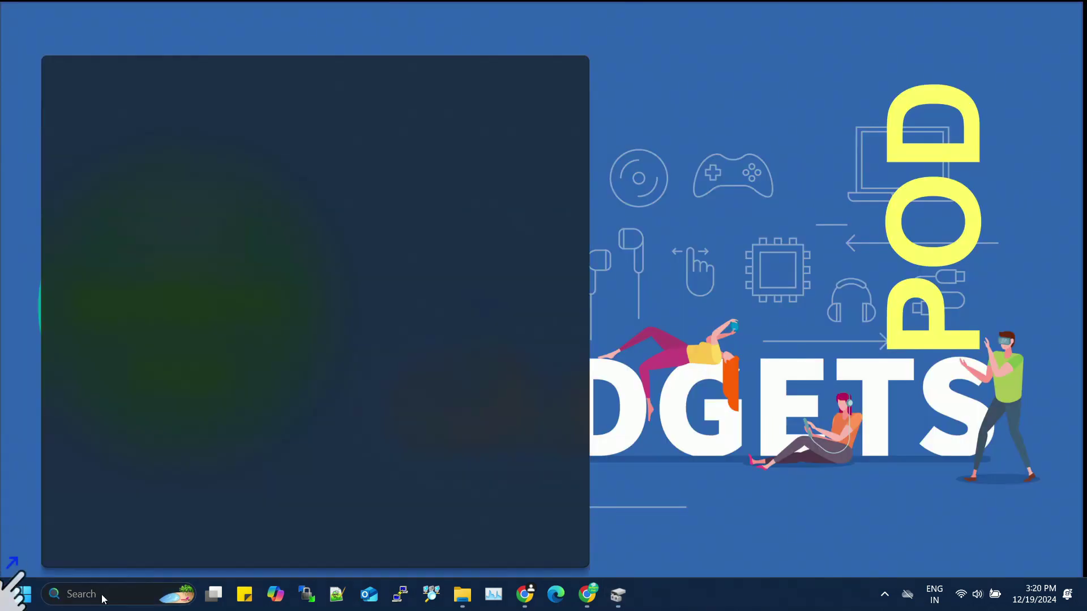
type("d")
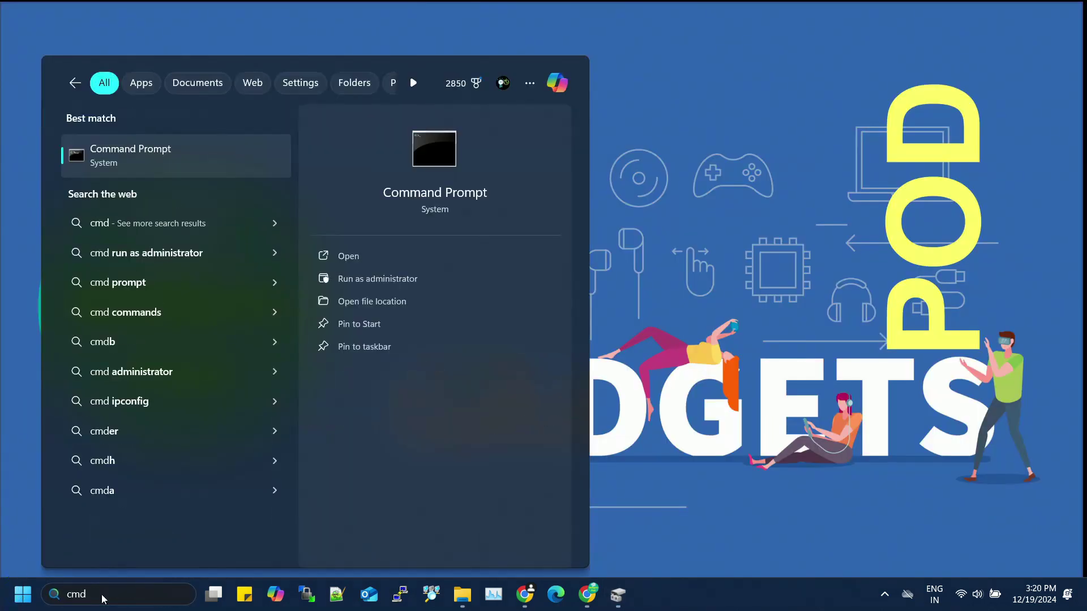
left_click(378, 279)
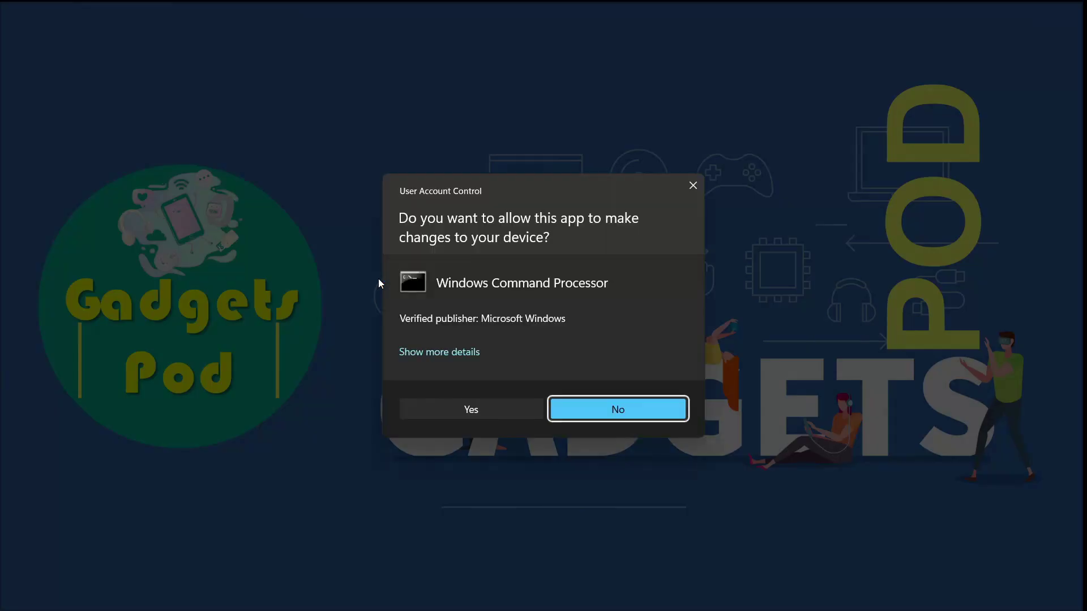
left_click(483, 409)
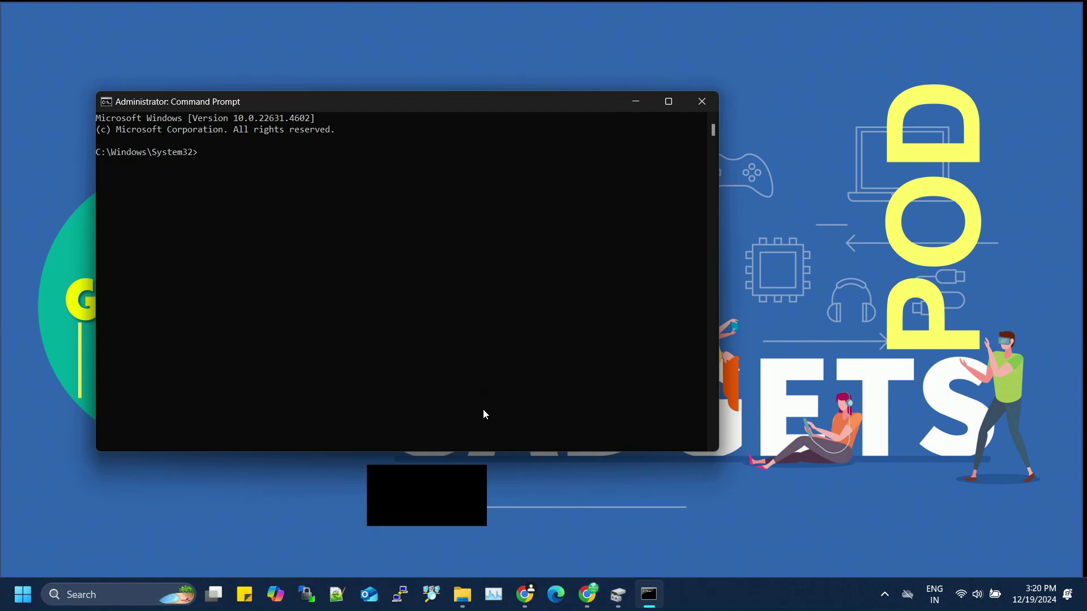
left_click(669, 101)
Run diskpart and 'list disk', then highlight the 119 GB Disk 2 row
type("d")
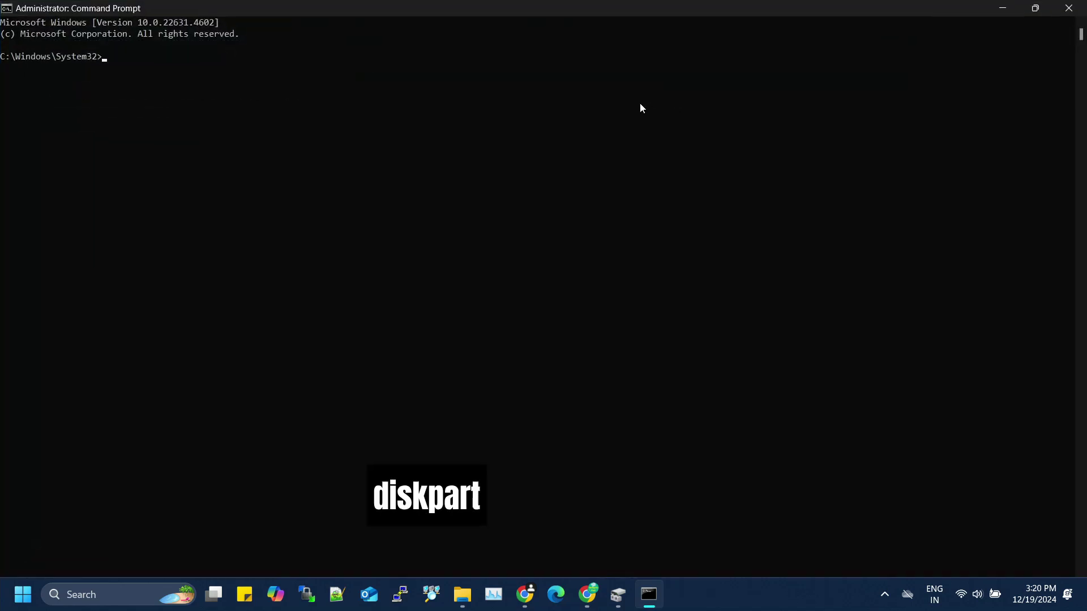
type("iskpart")
key("Return")
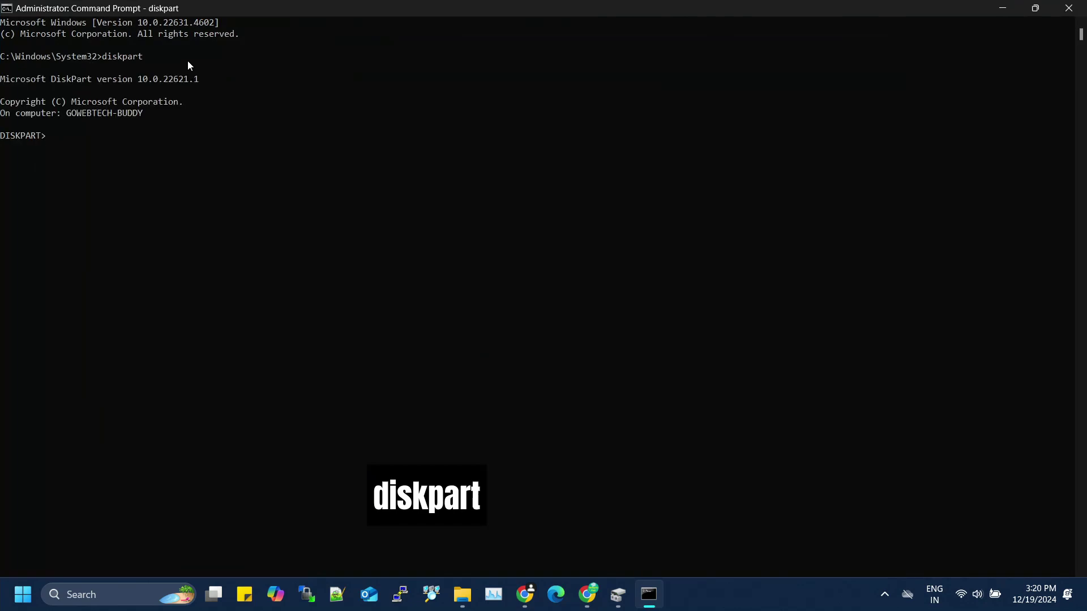
type("list")
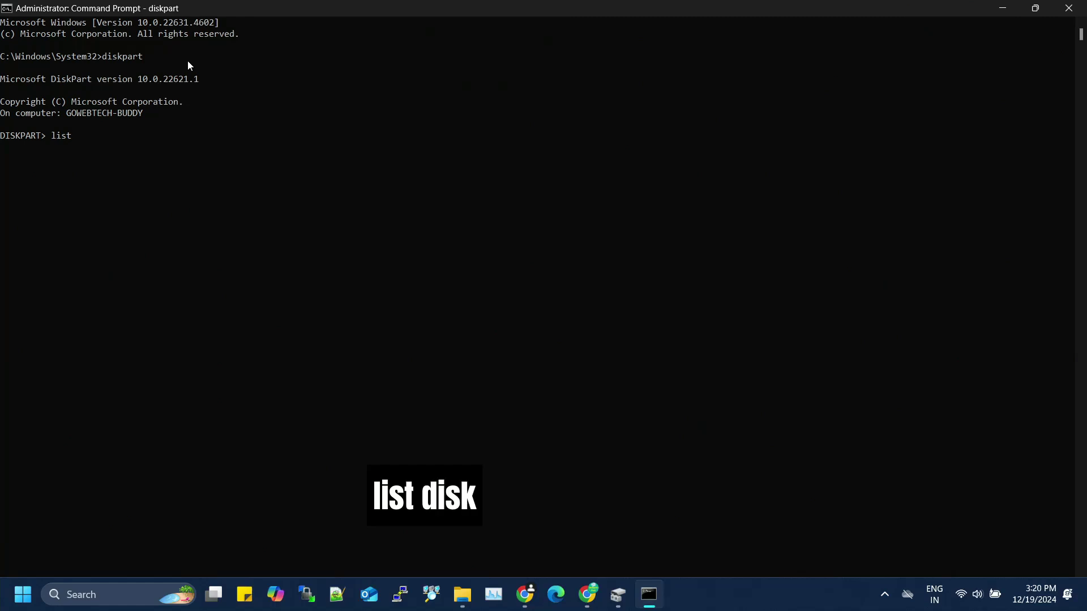
type(" disk")
key("Return")
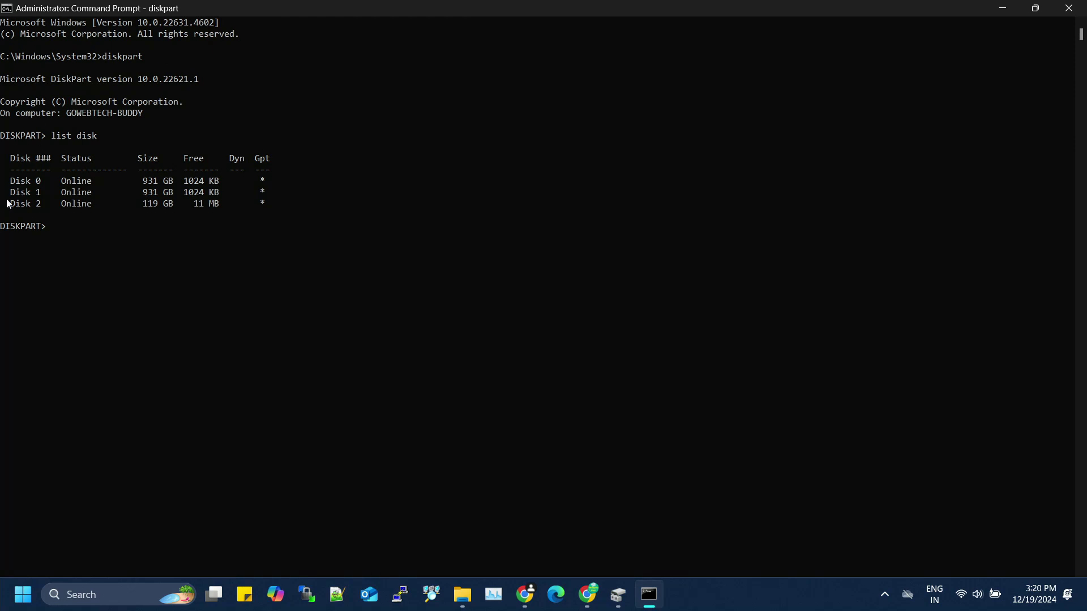
left_click_drag(8, 203, 271, 205)
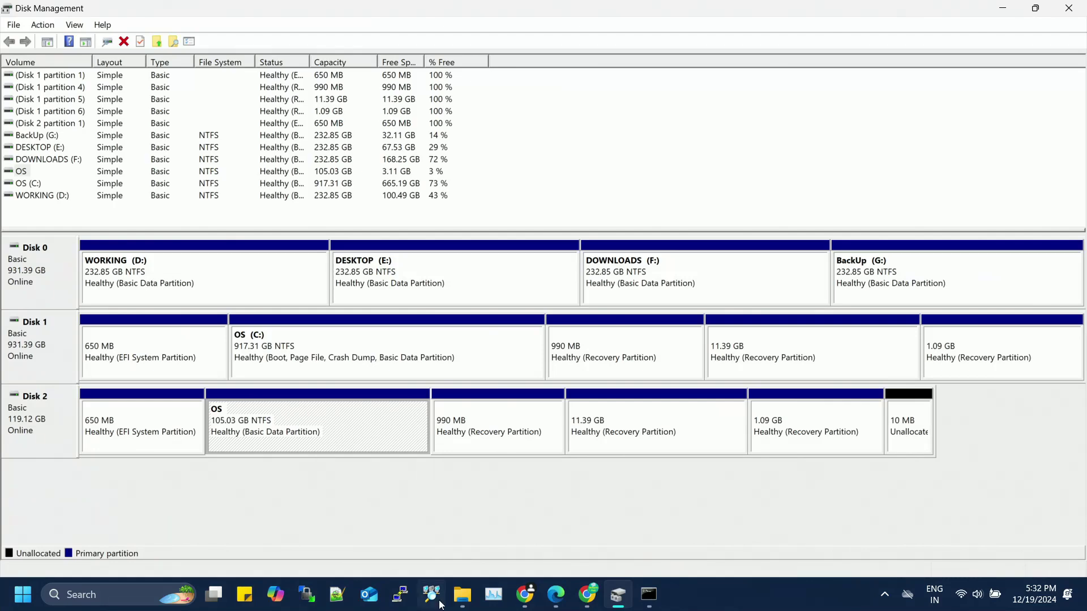
Check This PC, then return to Disk Management to see the 105.03 GB OS partition without a letter
mouse_move(462, 595)
left_click(545, 542)
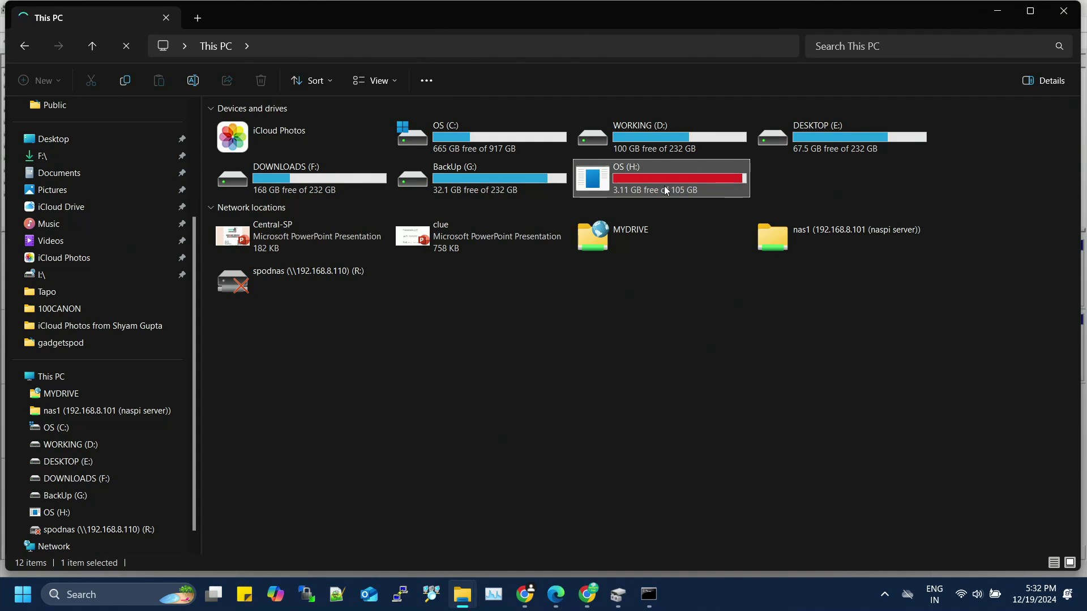
left_click(620, 600)
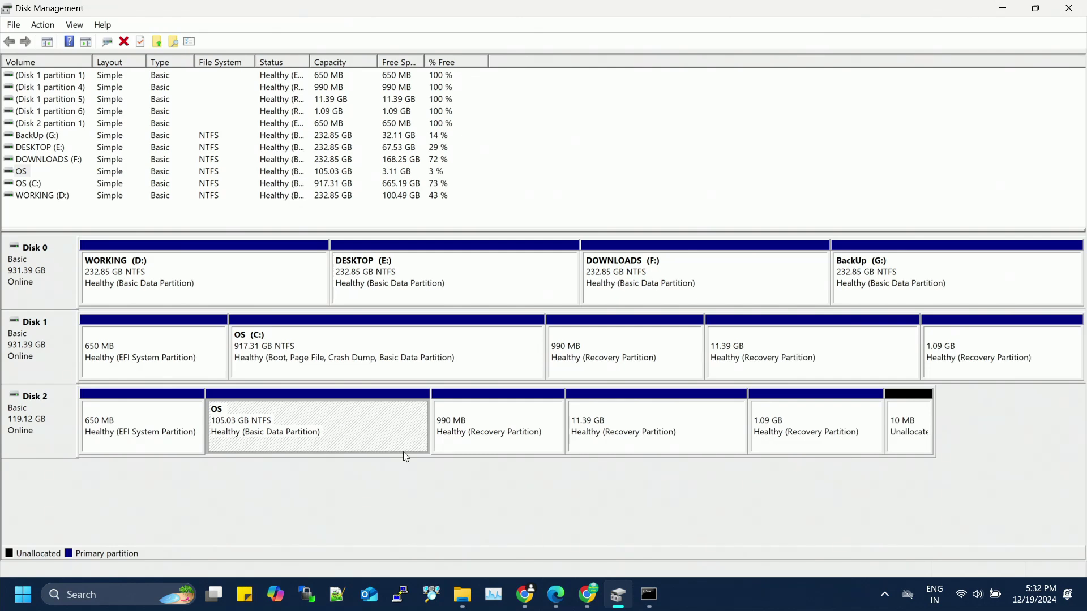
In diskpart, select disk 2 with 'sel disk 2' and wipe it with 'clean'
left_click(648, 595)
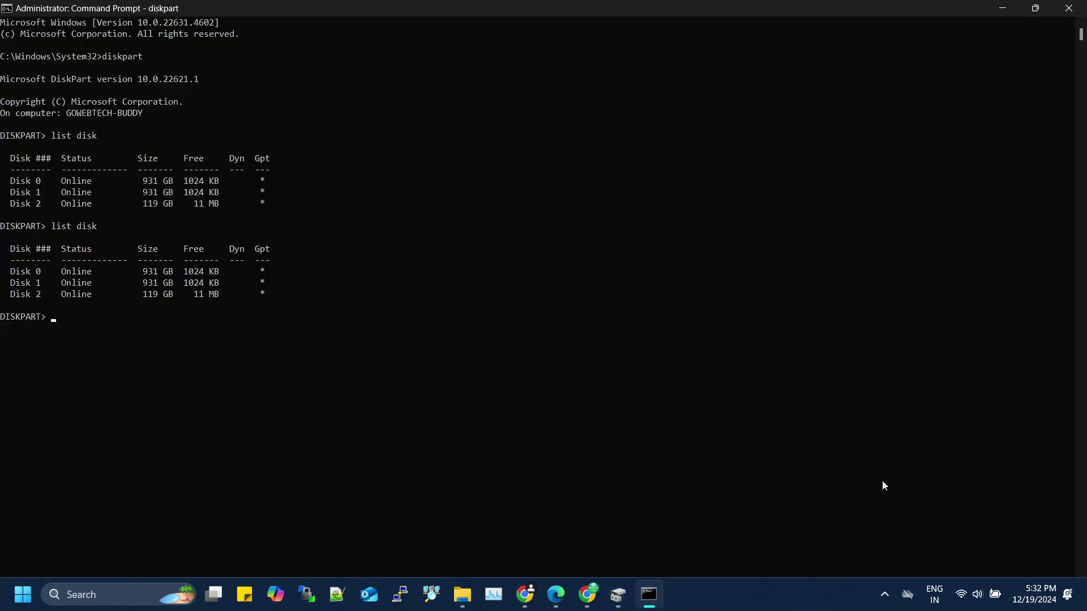
type("se")
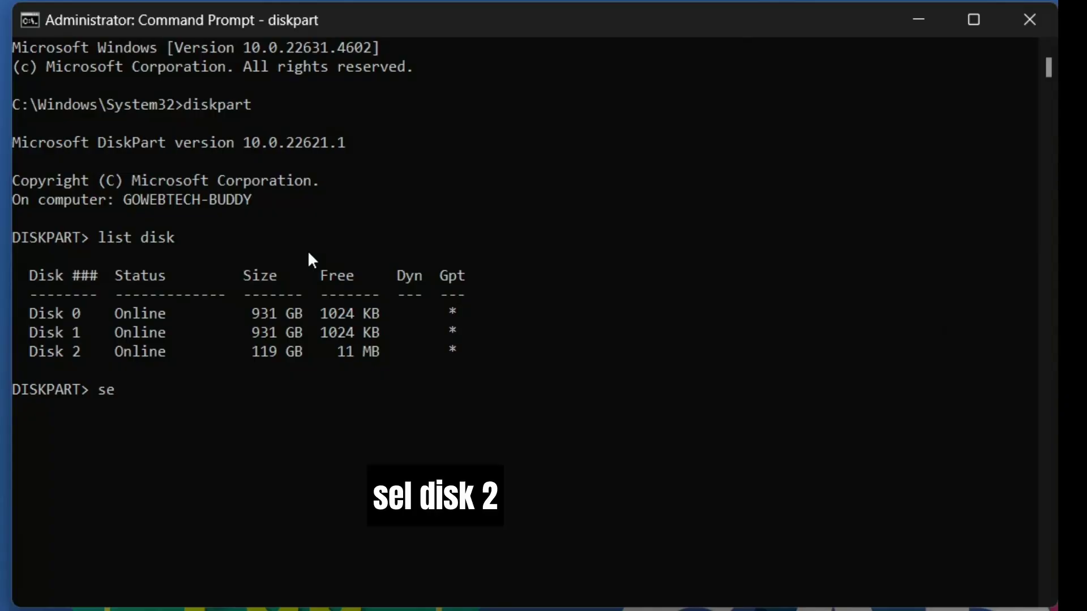
type("l disk 2")
key("Return")
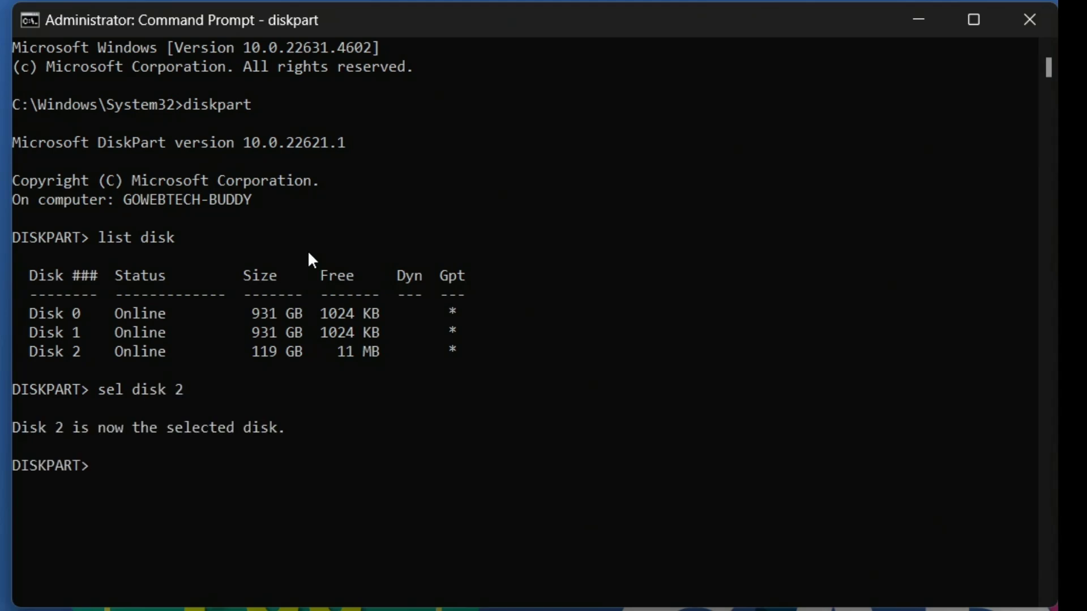
type("cle")
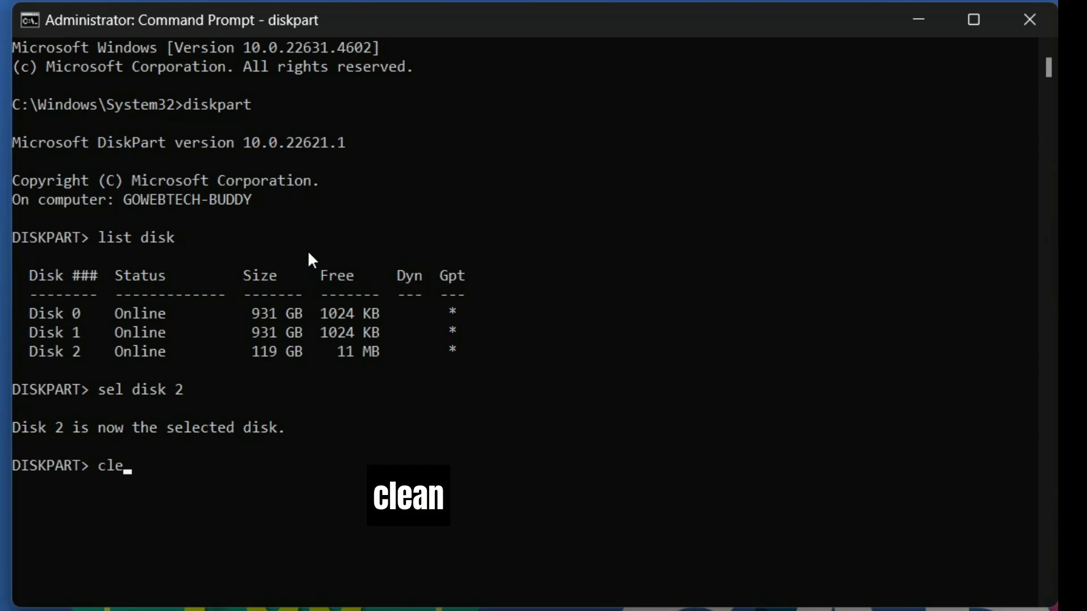
type("an")
key("Return")
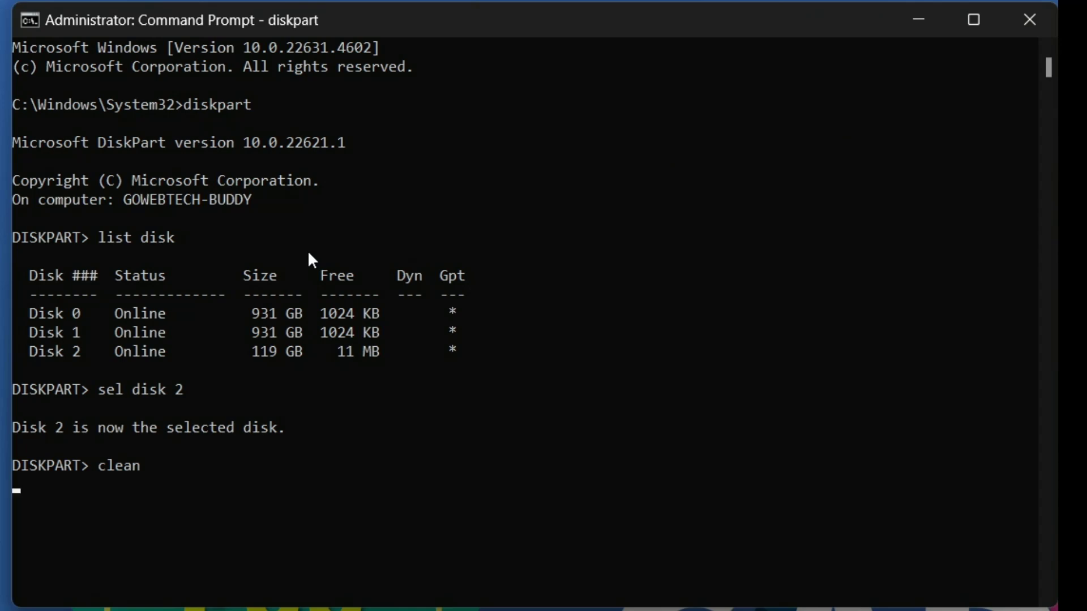
key("Return")
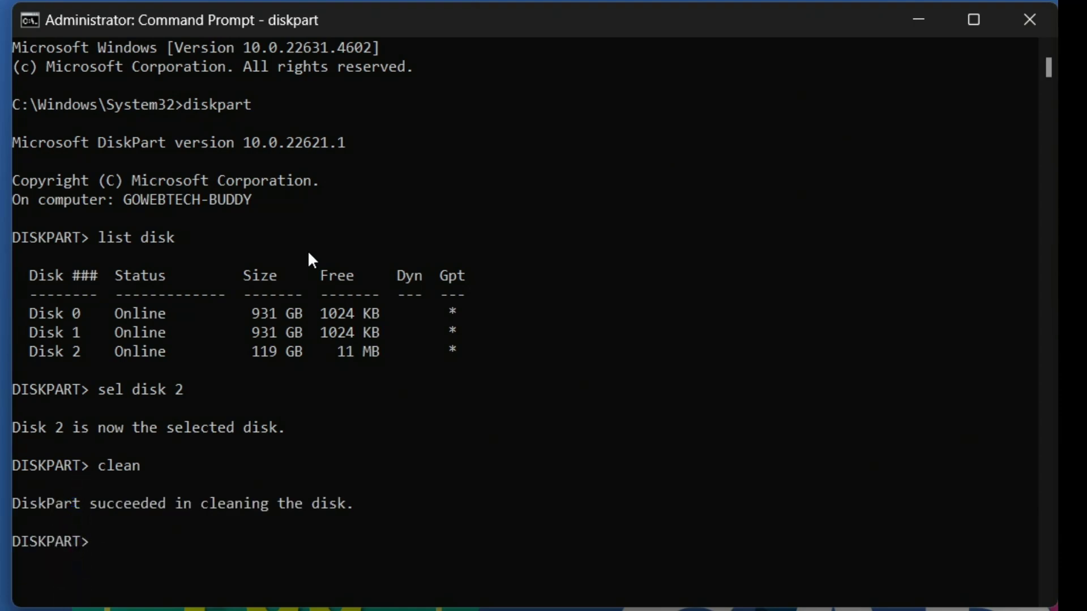
Run 'list disk' to confirm Disk 2 now shows 119 GB free
type("list disk")
key("Return")
mouse_move(990, 27)
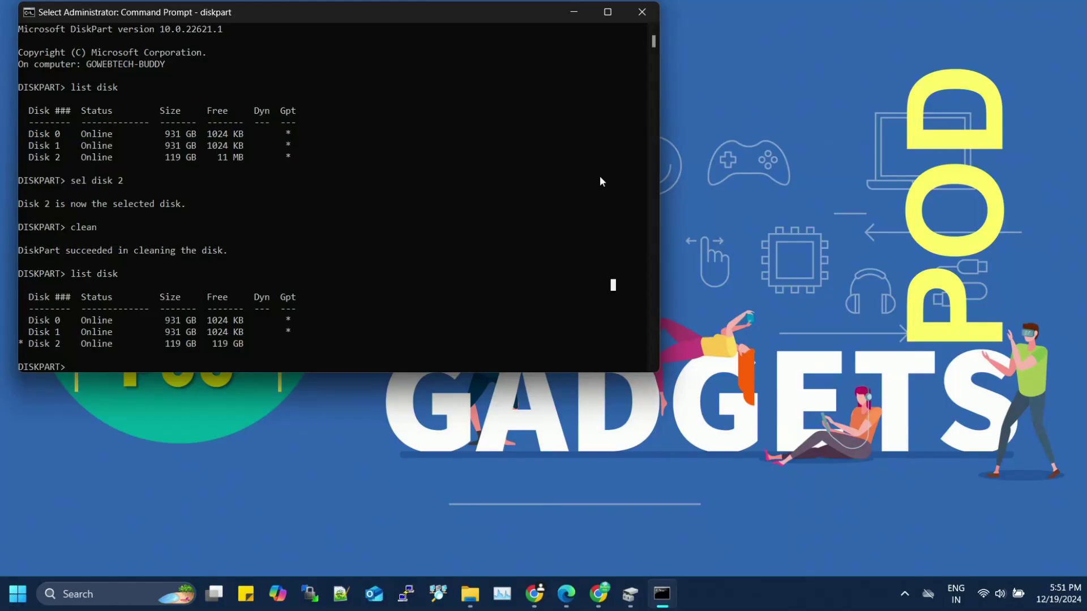
Close Command Prompt and view This PC in File Explorer, where the H: drive is gone
left_click(642, 13)
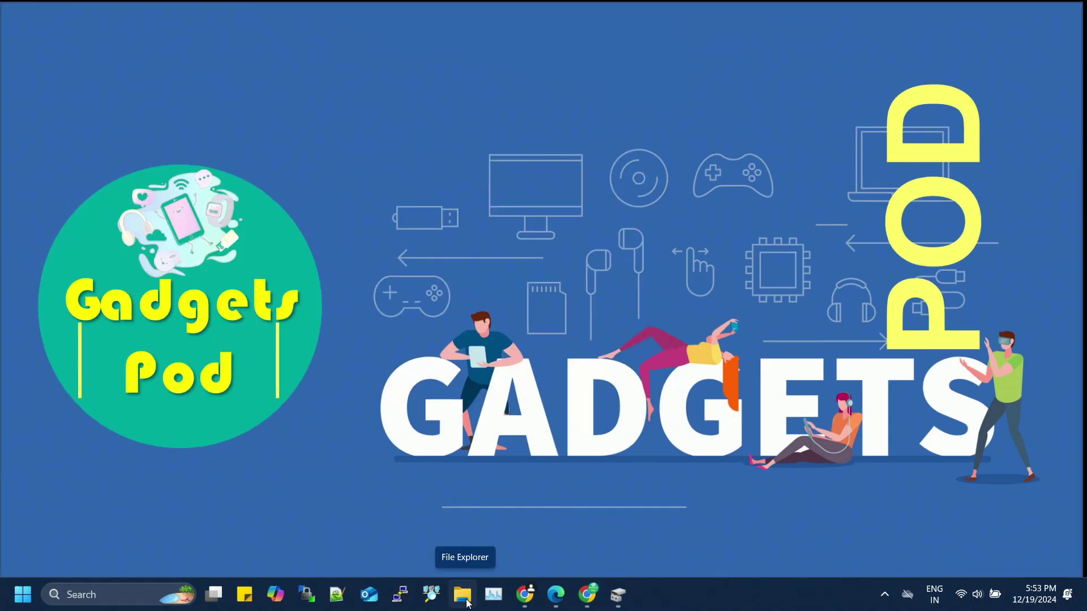
left_click(462, 594)
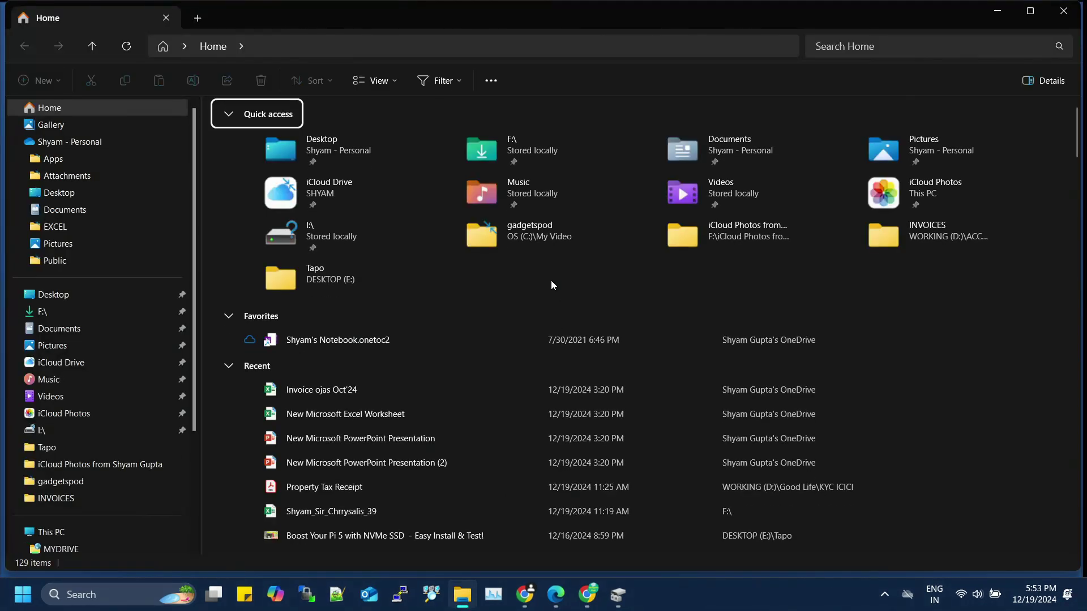
left_click(71, 532)
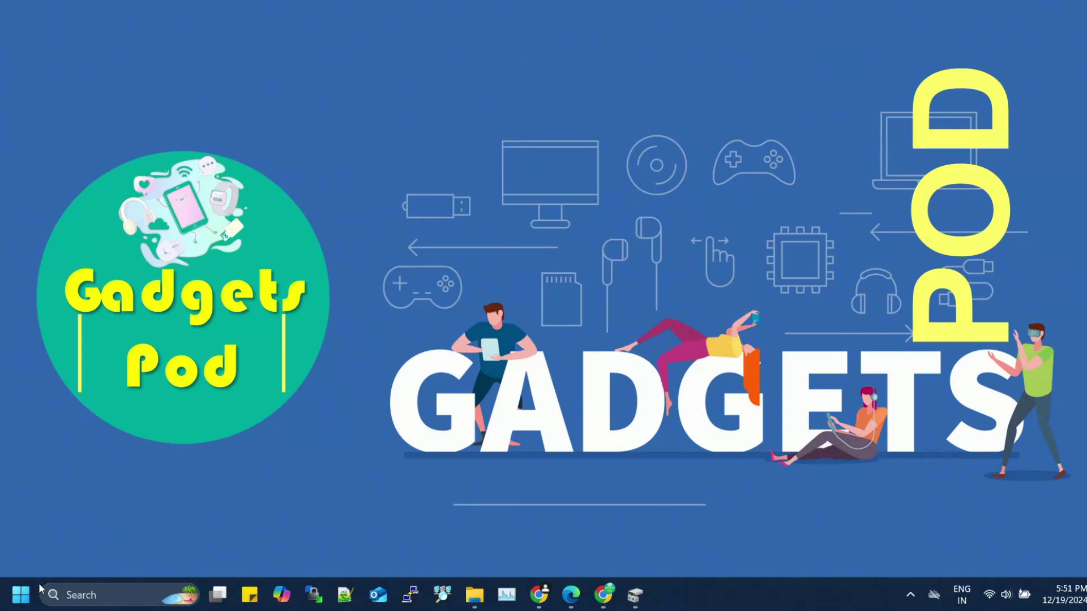
Initialize Disk 2 as GPT in Disk Management and select its 119.23 GB unallocated space
right_click(22, 593)
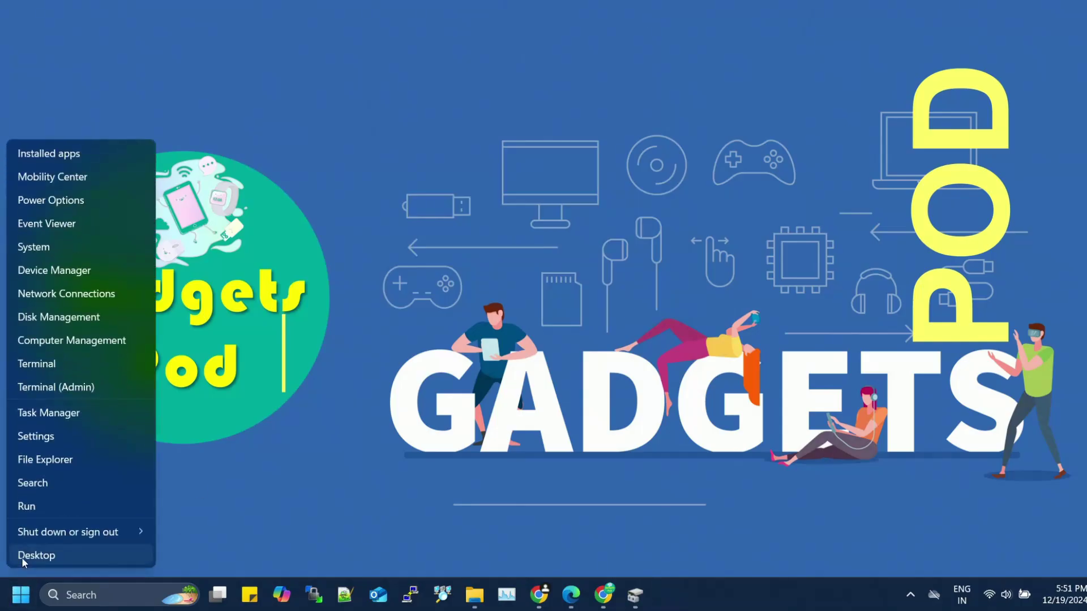
left_click(66, 318)
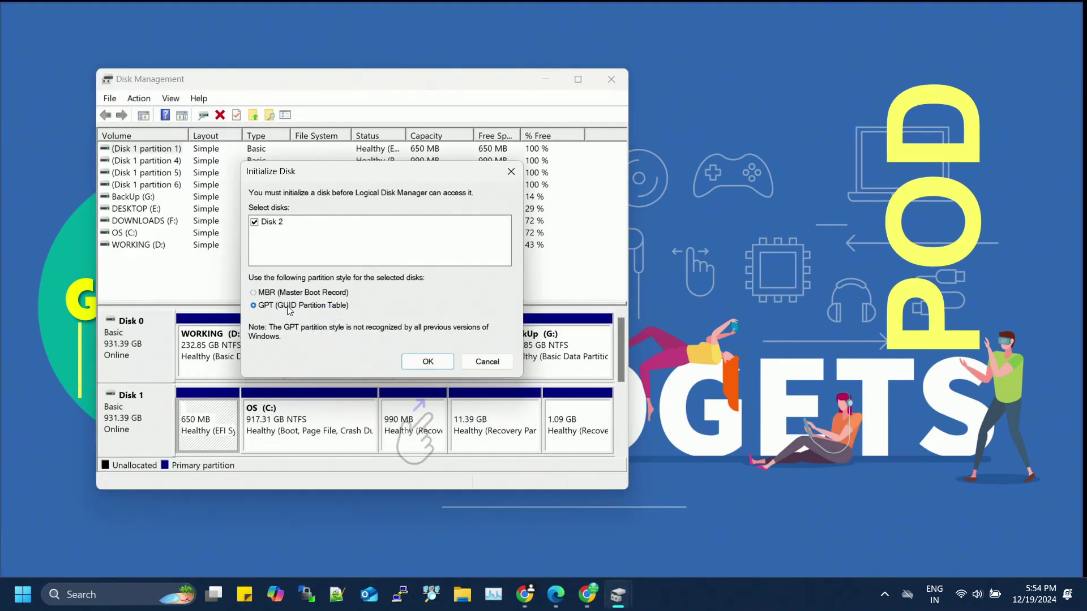
left_click(431, 363)
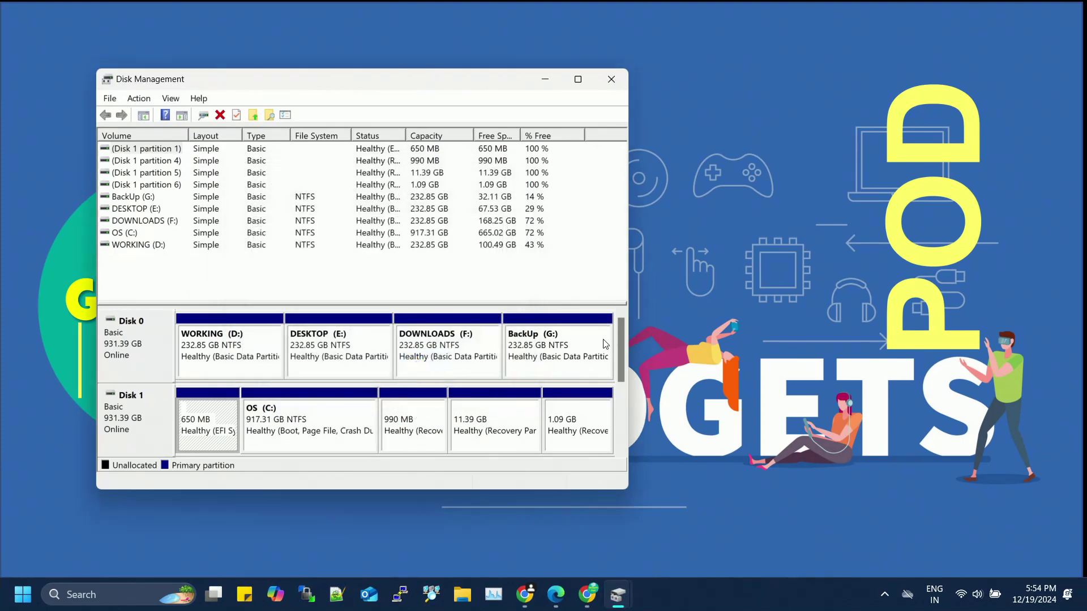
left_click_drag(619, 339, 623, 425)
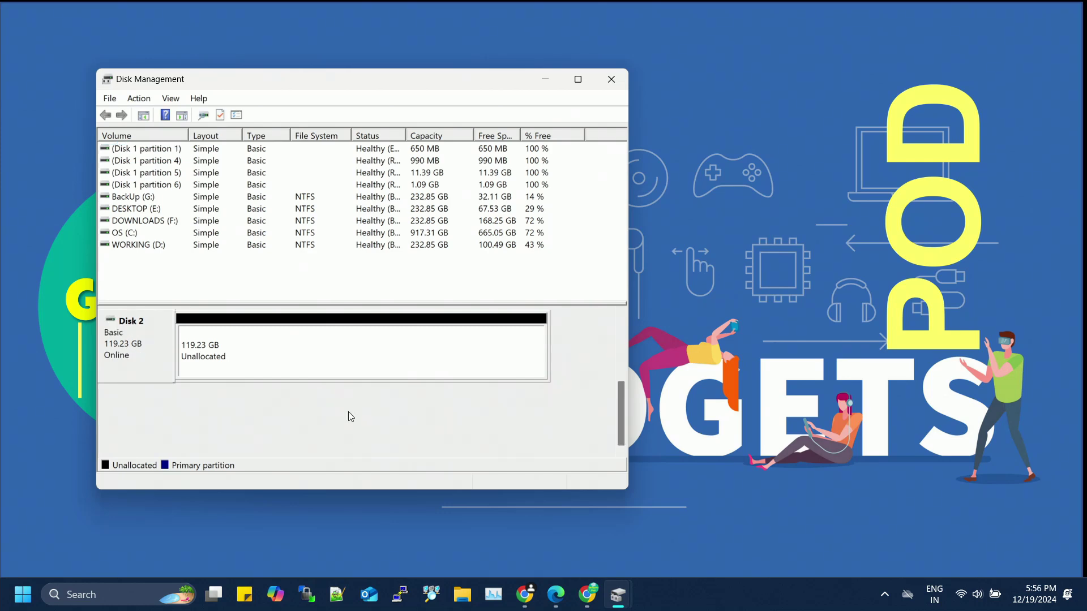
left_click(352, 364)
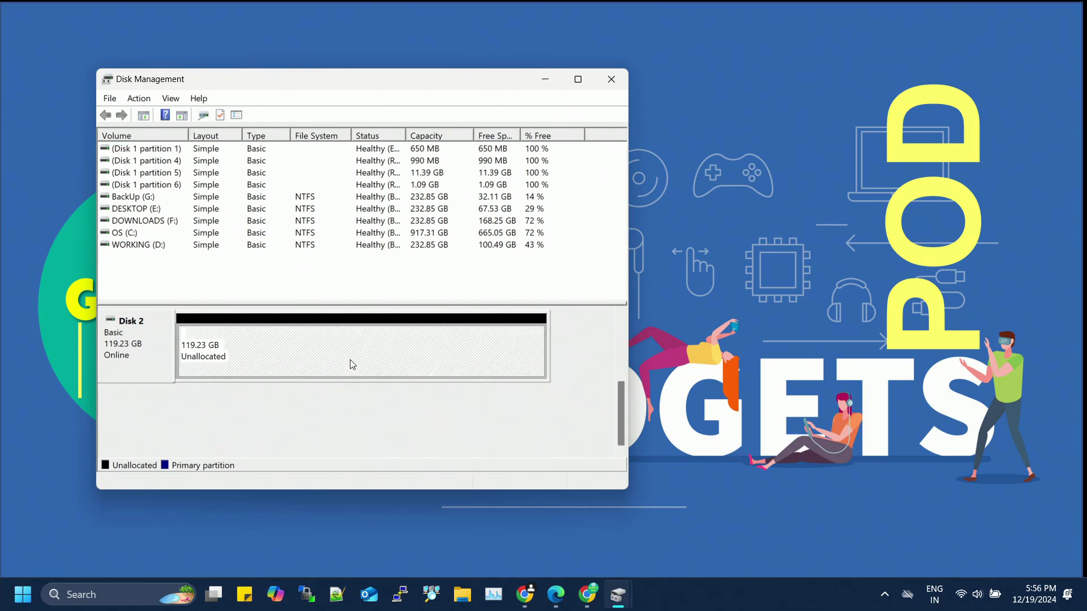
Create a full-size simple volume on Disk 2 with letter H and default formatting, then view it in This PC
right_click(352, 364)
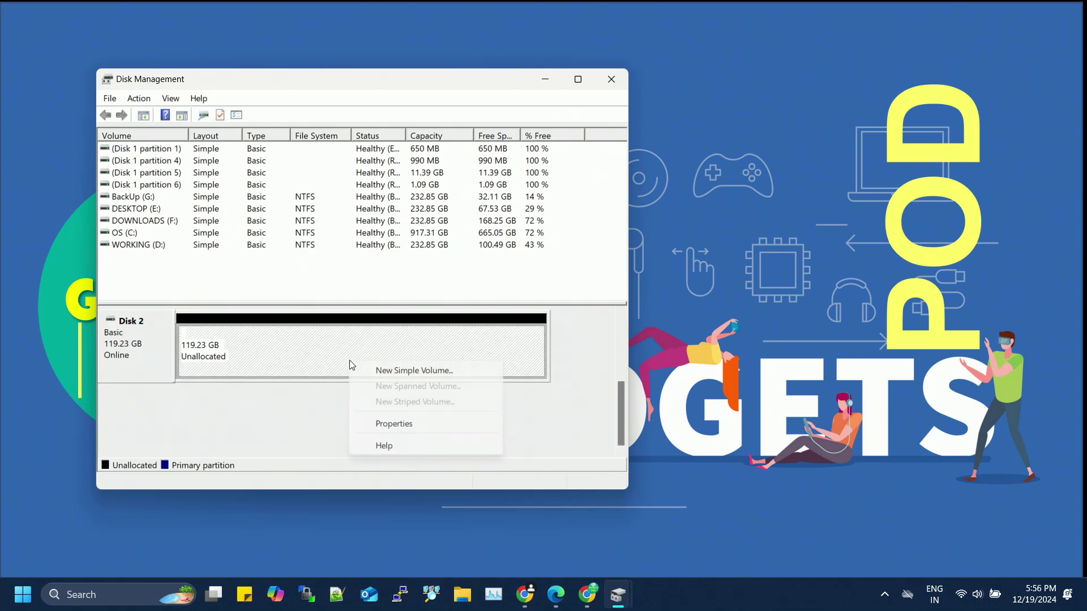
left_click(411, 373)
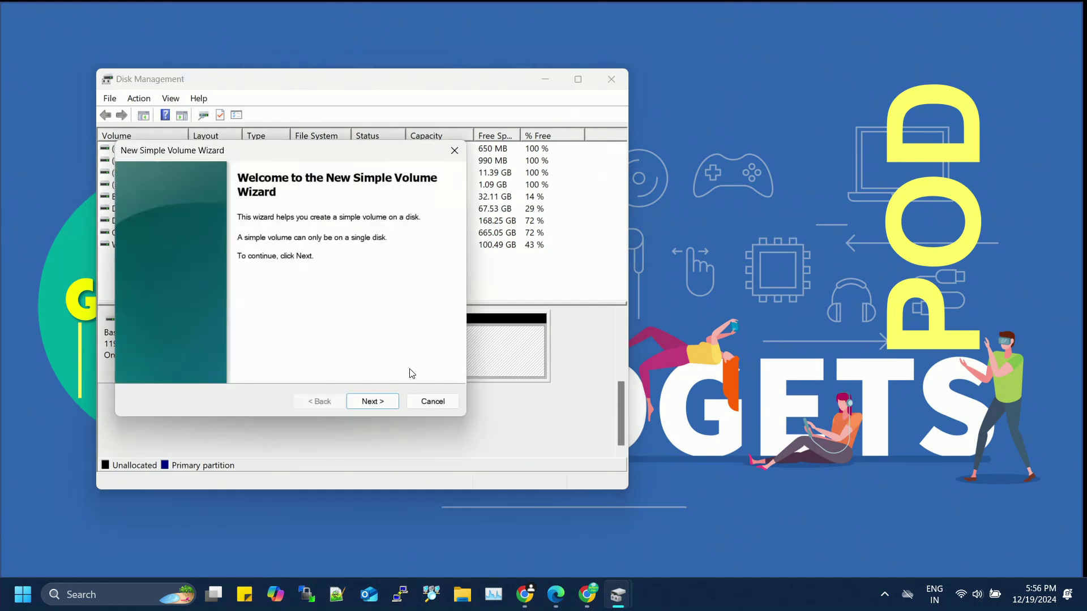
left_click(371, 403)
left_click(370, 402)
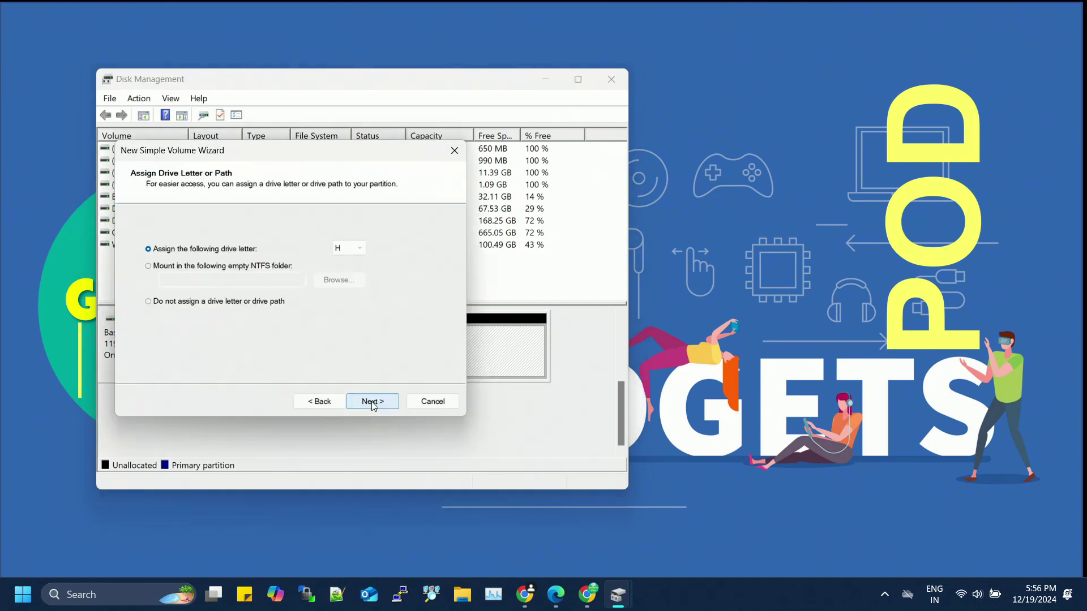
left_click(371, 402)
left_click(371, 402)
left_click(373, 403)
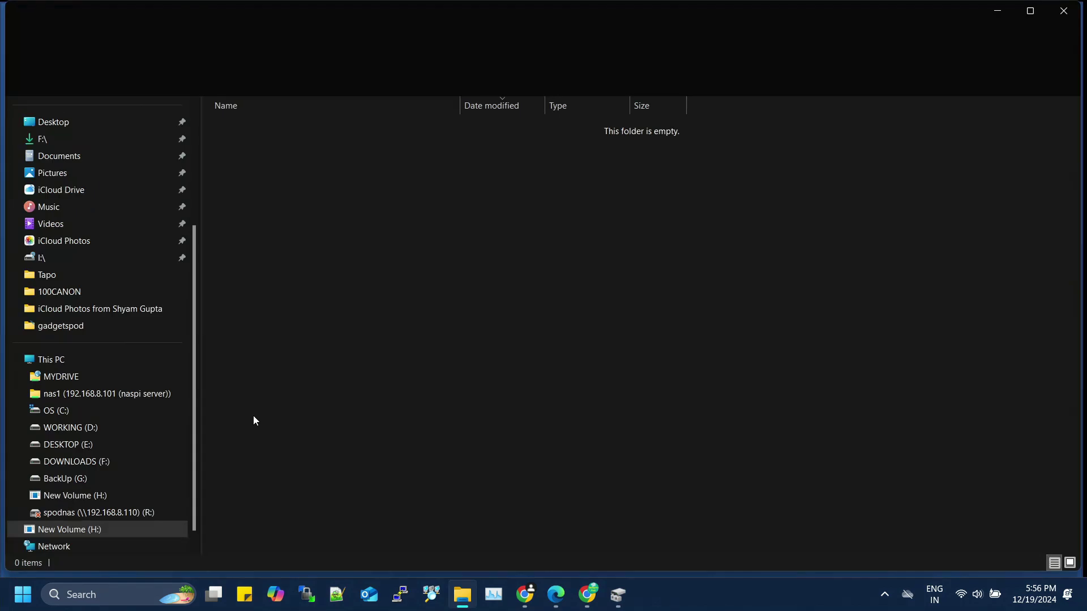
left_click(97, 359)
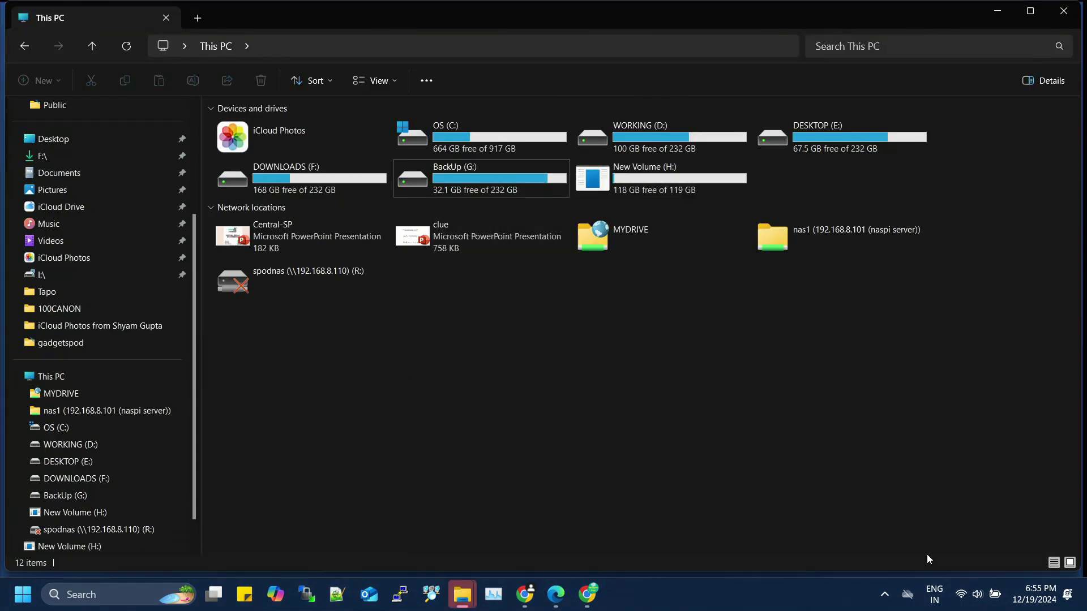
Eject RTL9201 – New Volume (H:) via the taskbar's safe-removal icon
left_click(884, 596)
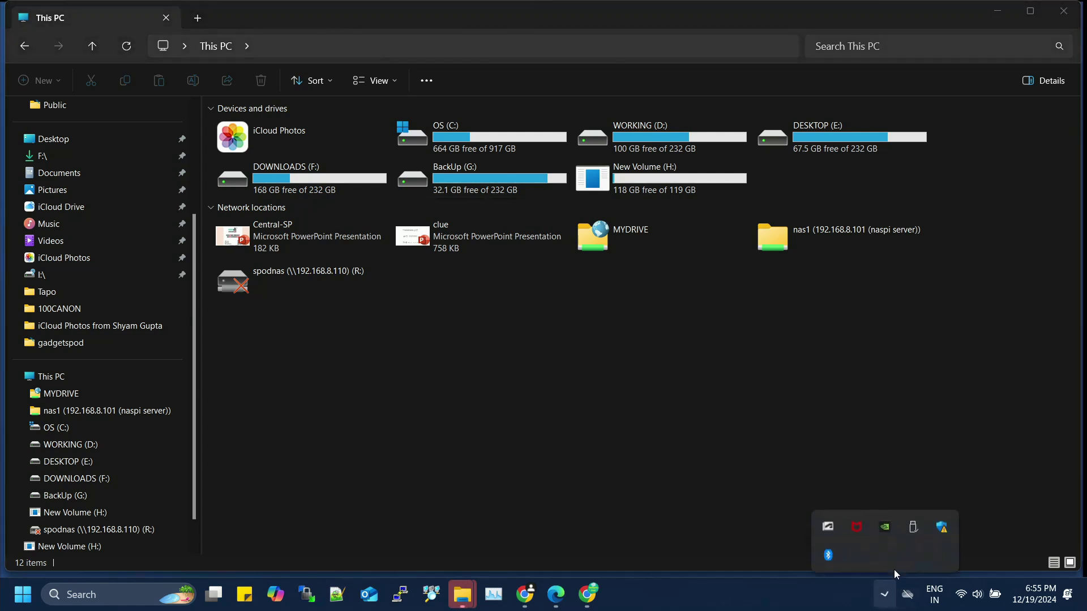
left_click(911, 526)
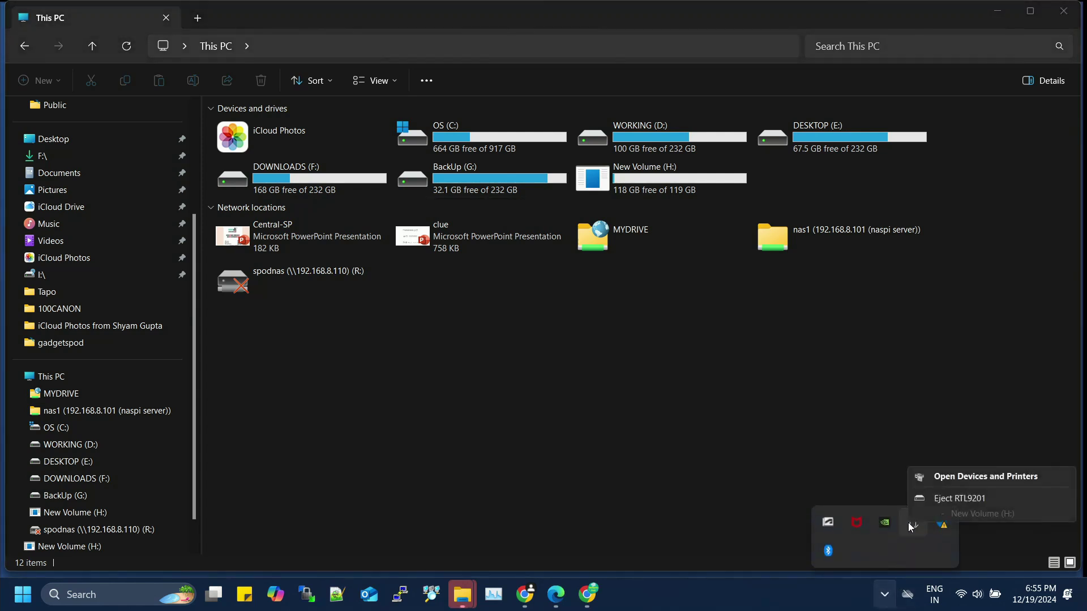
left_click(941, 500)
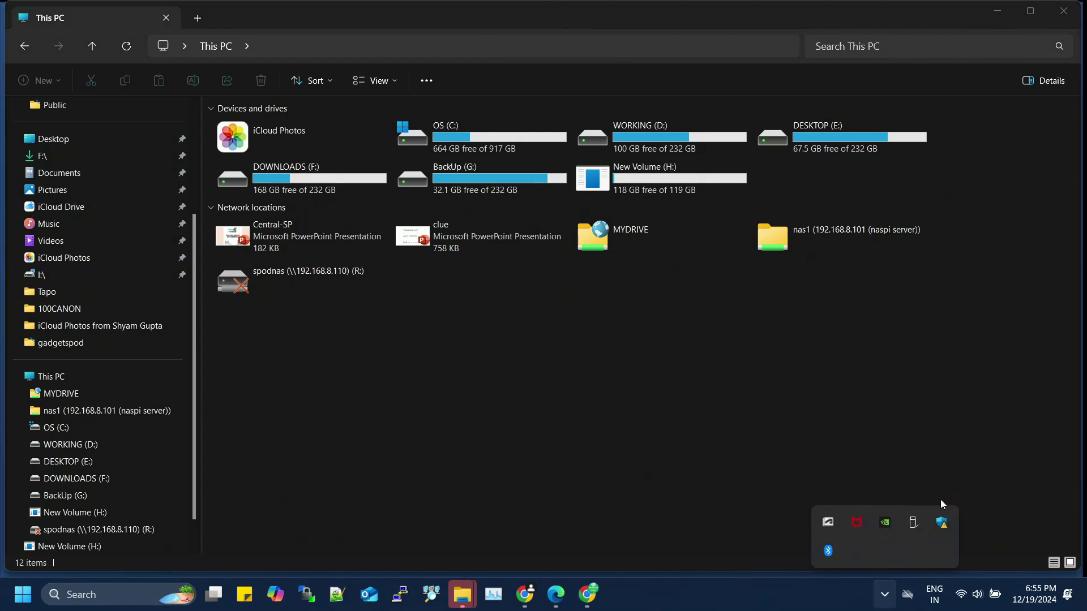